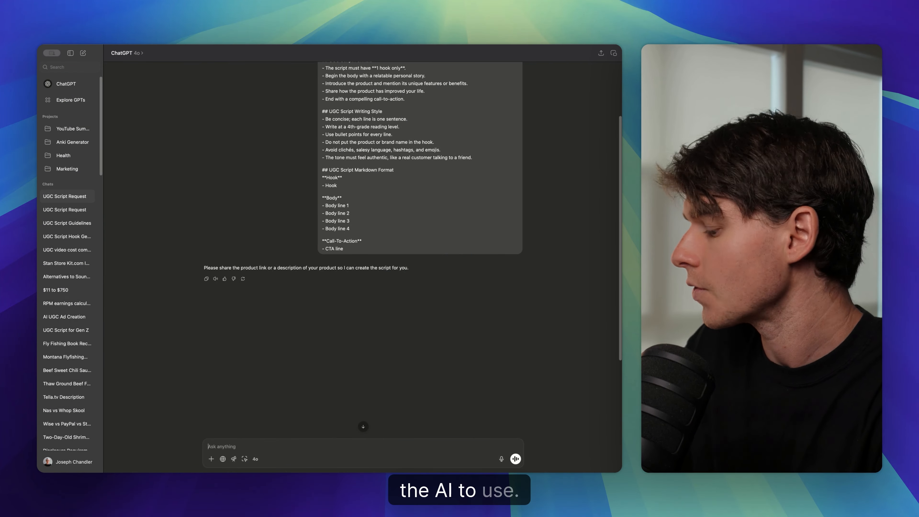
Step: Send the product name Accelerant and its AI-tools newsletter description to the chat, and read through the generated UGC script
{"action": "type", "text": "Product Name: Accelerant  Description: A free newsletter about AI tools for entrepreneurs and creators. Discover new tools and learn how to use them to be more productive and make more money."}
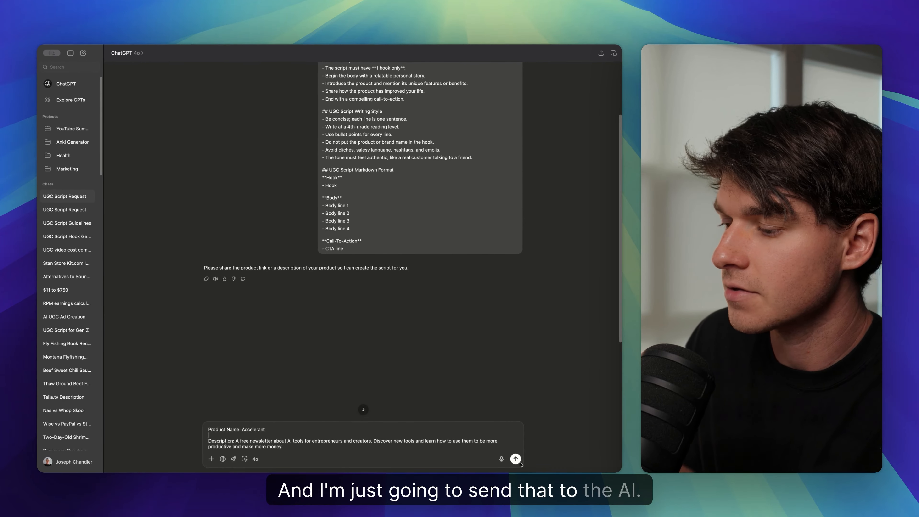
{"action": "left_click", "coordinate": [516, 459]}
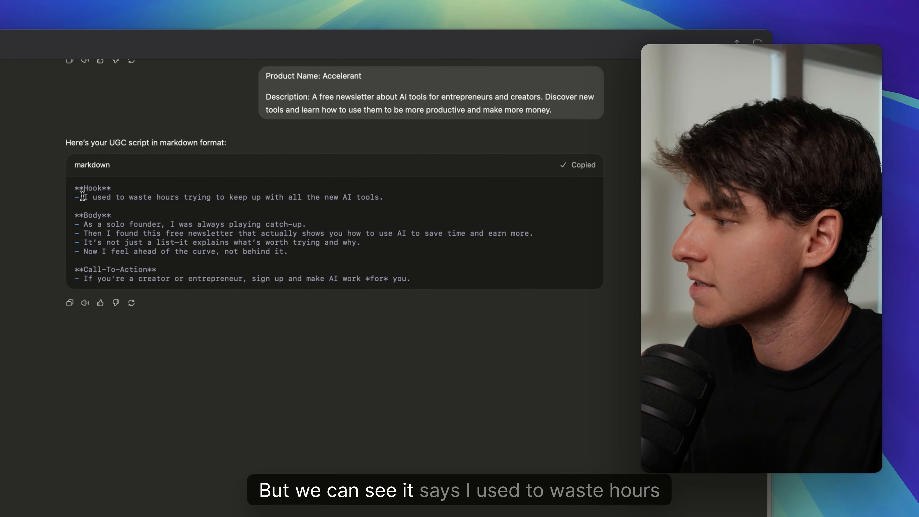
{"action": "left_click_drag", "start_coordinate": [123, 195], "coordinate": [294, 247]}
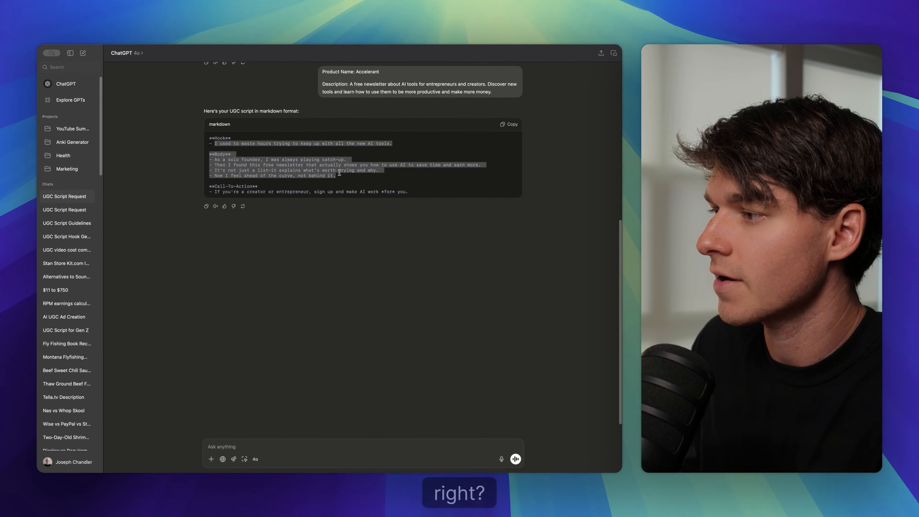
{"action": "left_click_drag", "start_coordinate": [340, 173], "coordinate": [429, 198]}
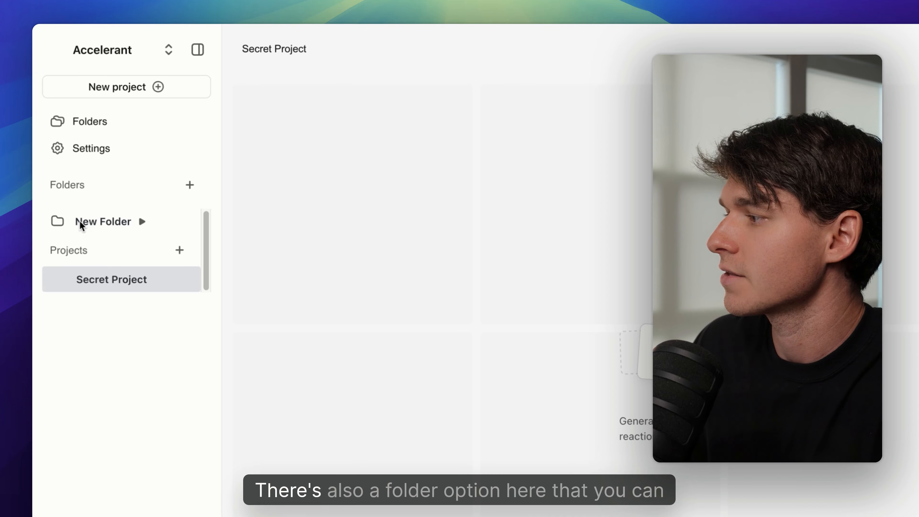
Step: Switch to the AI actor video app, create a new project and name it Accelerant
{"action": "left_click", "coordinate": [142, 221]}
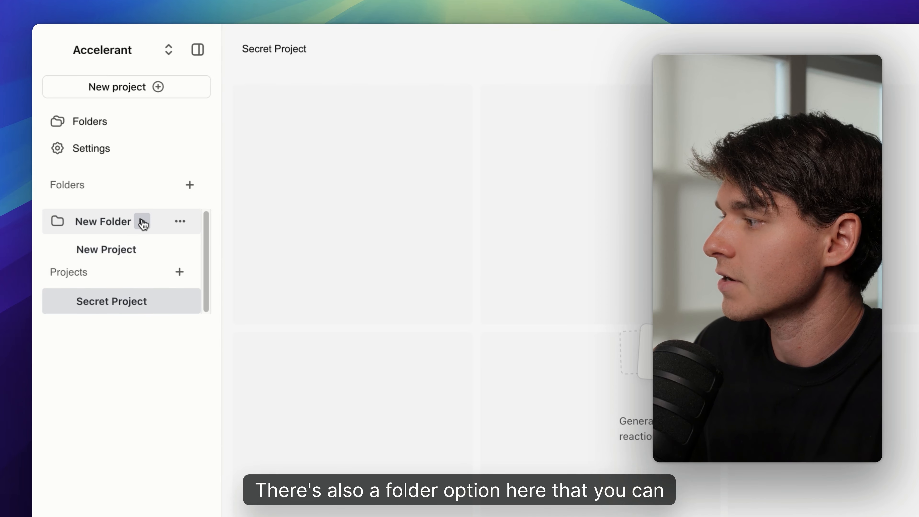
{"action": "left_click", "coordinate": [115, 91]}
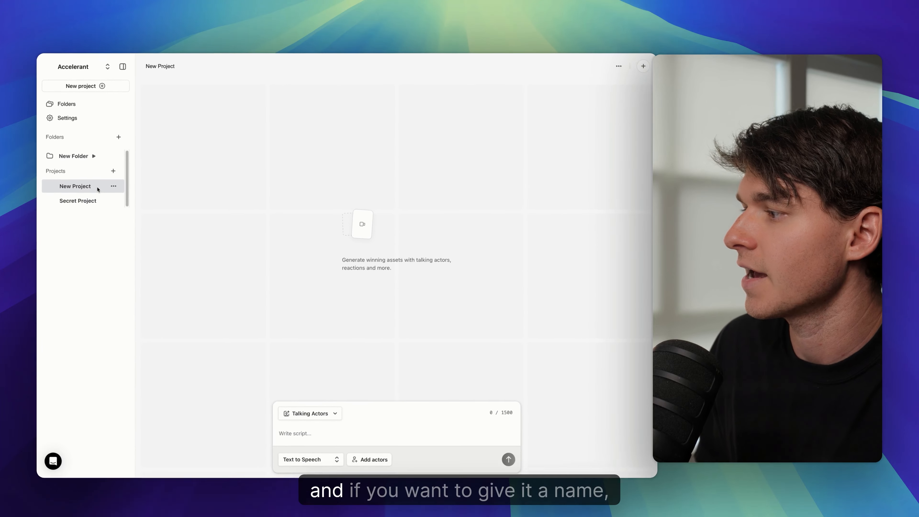
{"action": "left_click", "coordinate": [155, 67]}
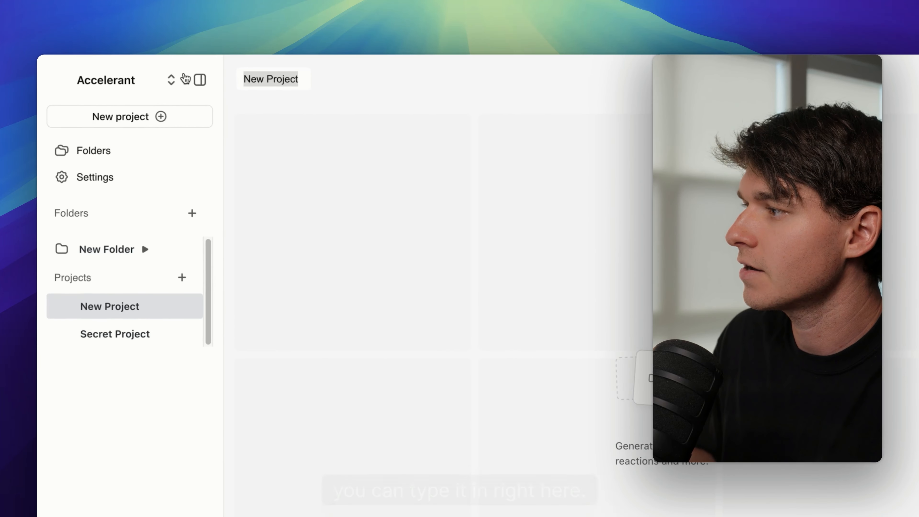
{"action": "type", "text": "A"}
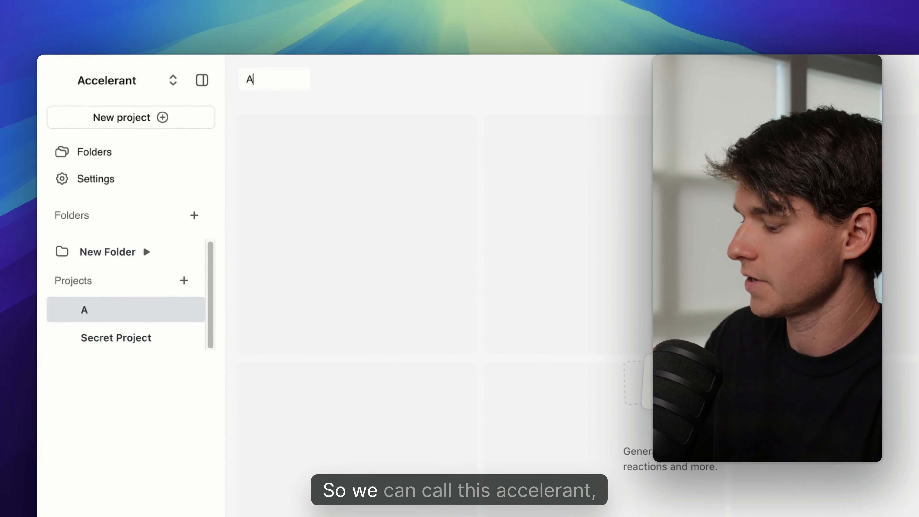
{"action": "type", "text": "ccelerant"}
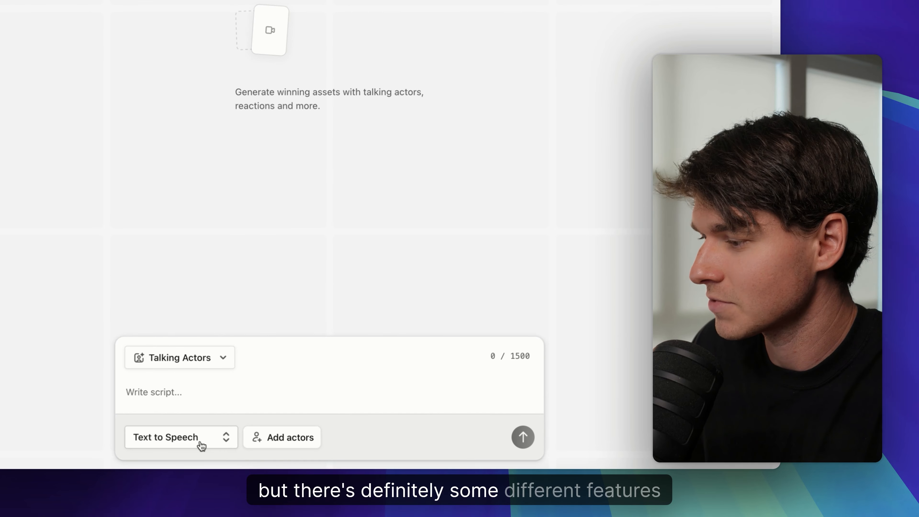
Step: Review the video type and voice mode choices, keeping Talking Actors with Text to Speech
{"action": "left_click", "coordinate": [196, 359]}
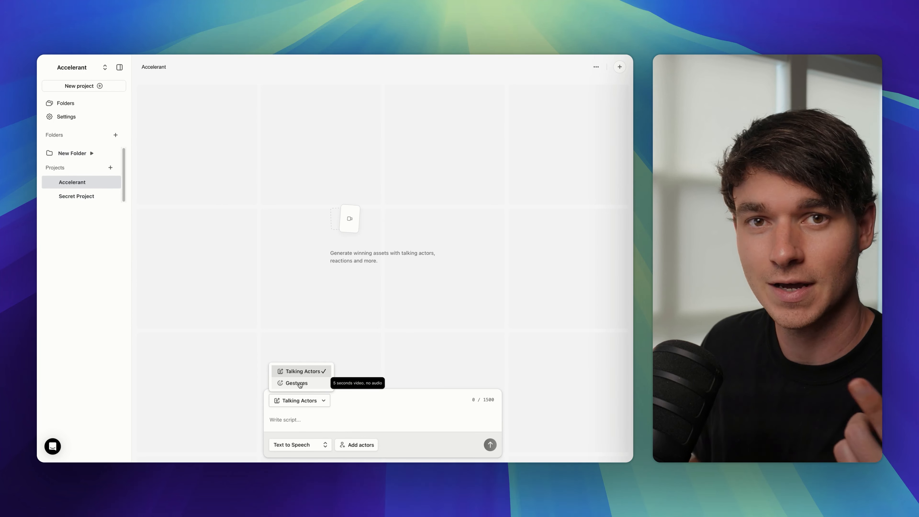
{"action": "left_click", "coordinate": [300, 445]}
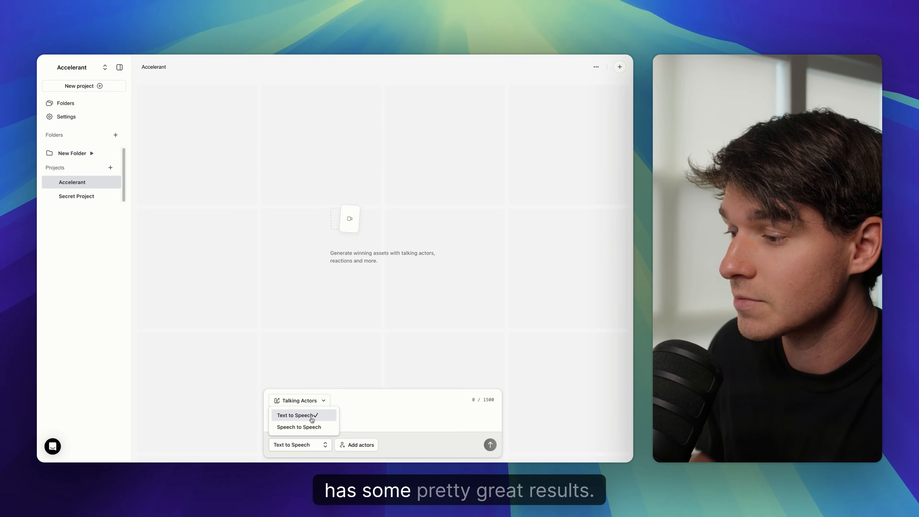
{"action": "left_click", "coordinate": [312, 419]}
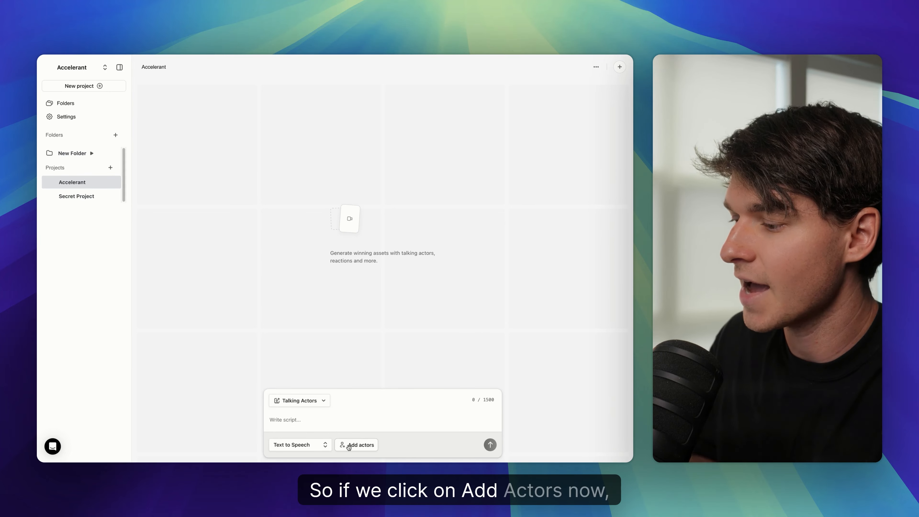
Step: Select the AI actors Helen in the grey tank top, Lauren and Frank from the library and add them to the project
{"action": "left_click", "coordinate": [348, 445]}
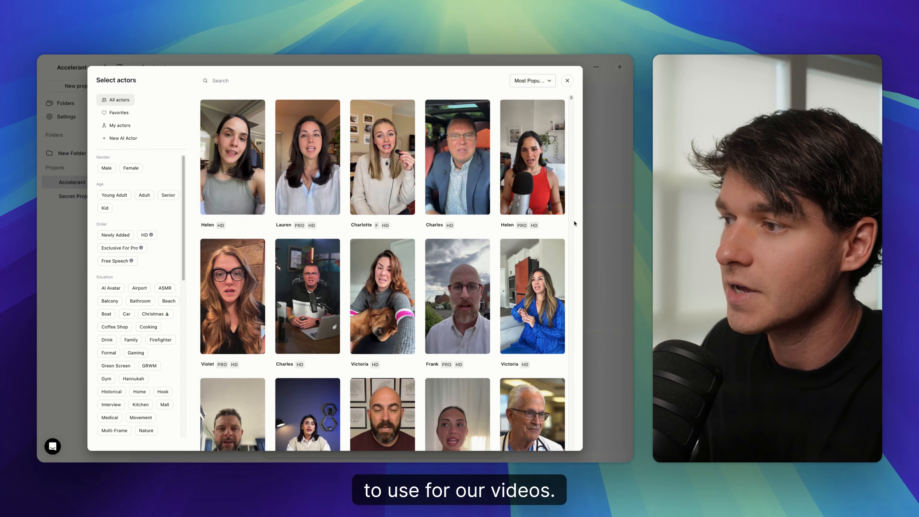
{"action": "mouse_move", "coordinate": [458, 291]}
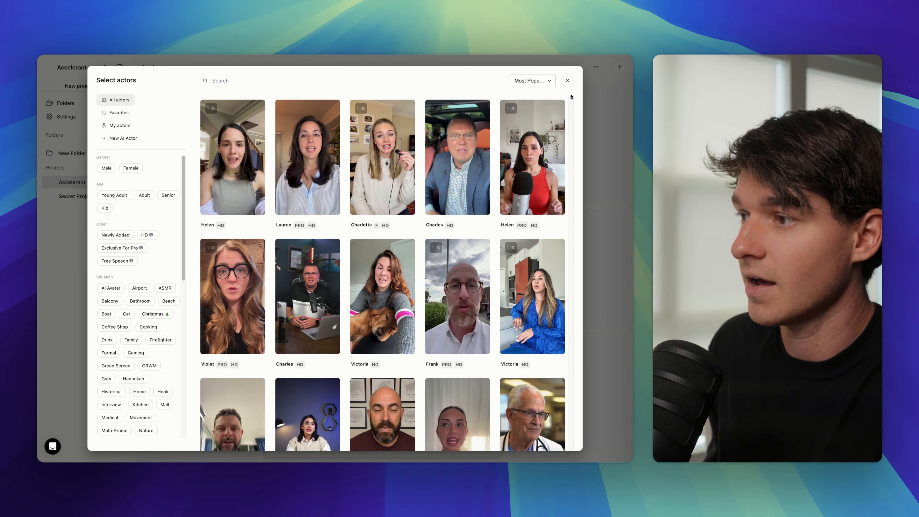
{"action": "mouse_move", "coordinate": [571, 97]}
{"action": "left_mouse_down"}
{"action": "mouse_move", "coordinate": [583, 254]}
{"action": "mouse_move", "coordinate": [580, 97]}
{"action": "left_mouse_up"}
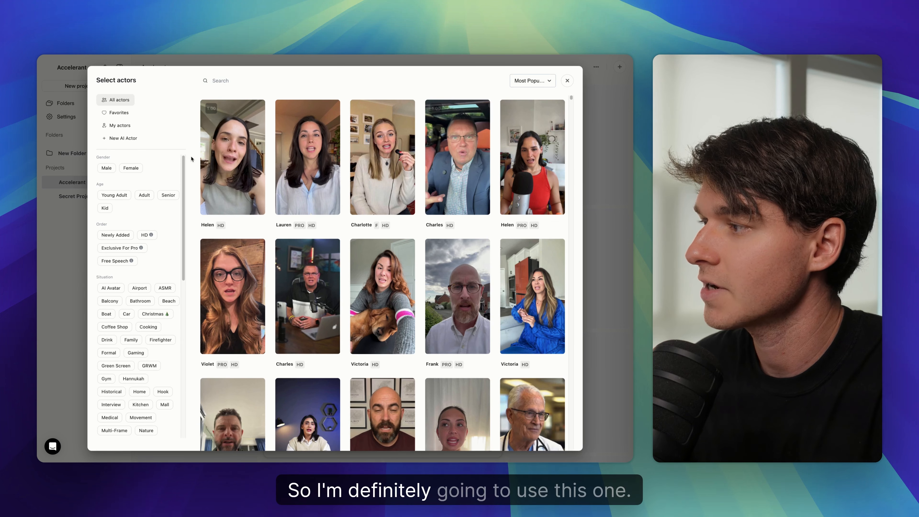
{"action": "left_click", "coordinate": [217, 157]}
{"action": "left_click", "coordinate": [311, 152]}
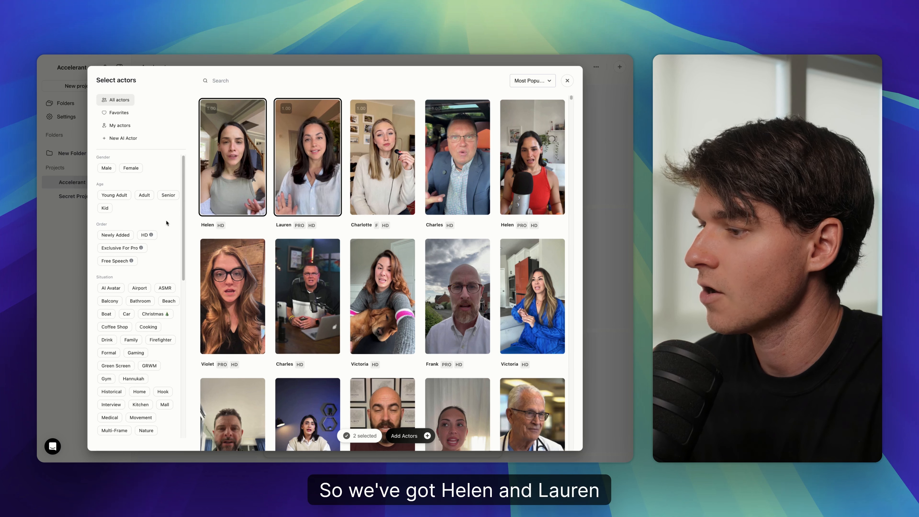
{"action": "mouse_move", "coordinate": [458, 308]}
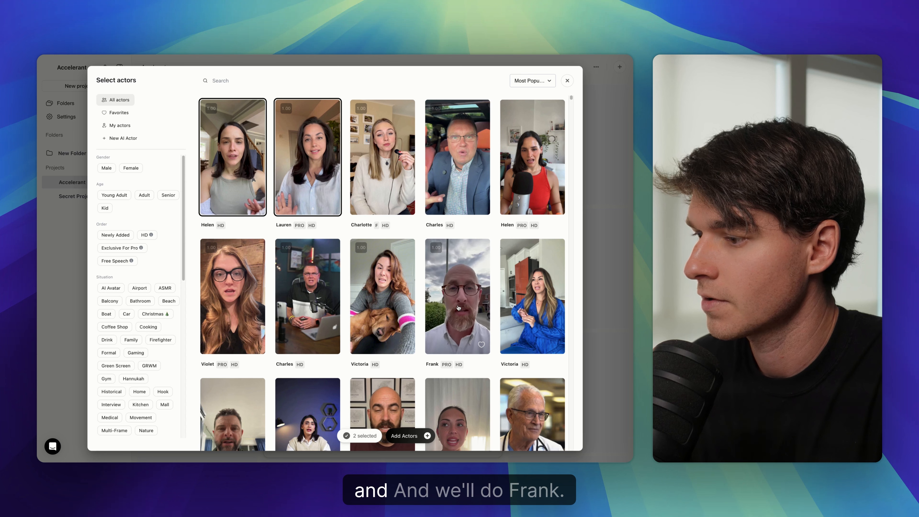
{"action": "left_click", "coordinate": [458, 308]}
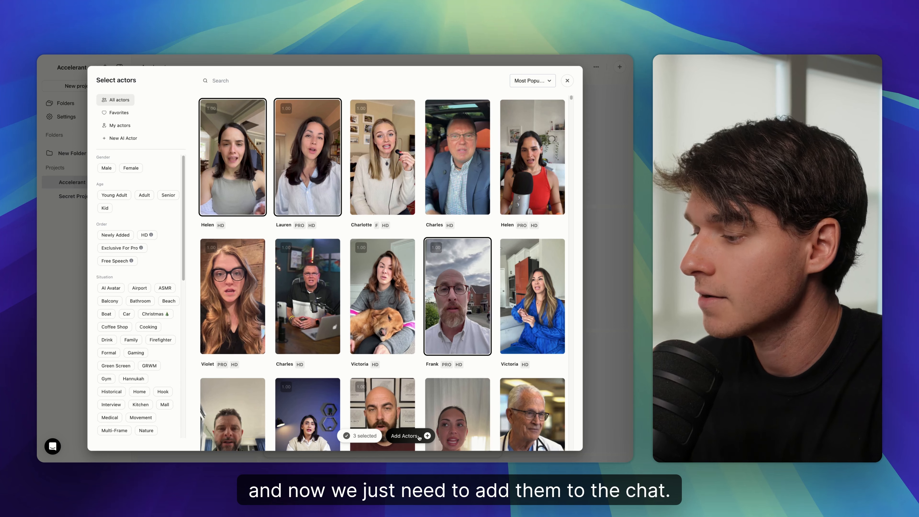
{"action": "left_click", "coordinate": [405, 436]}
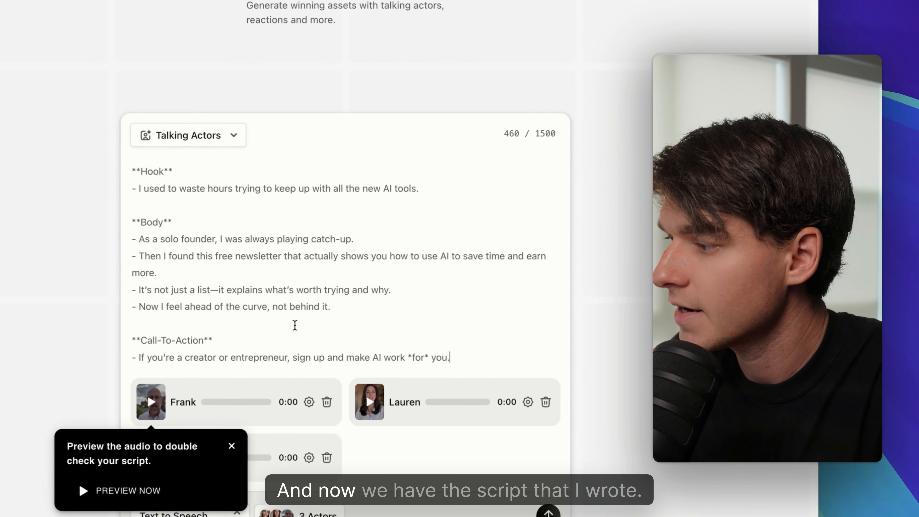
Step: Strip the Hook and Body headings from the script, along with the dashes before the hook line and the "As a solo founder" line
{"action": "left_click", "coordinate": [370, 324]}
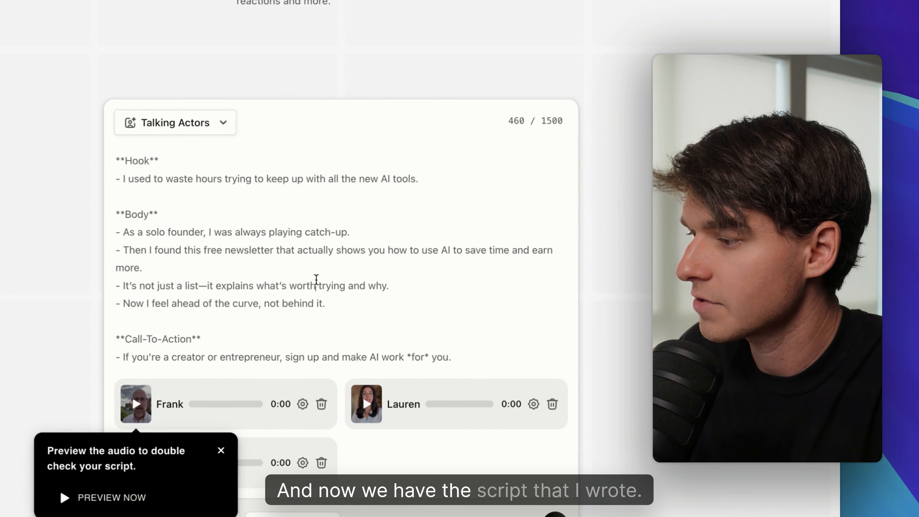
{"action": "left_click", "coordinate": [172, 158]}
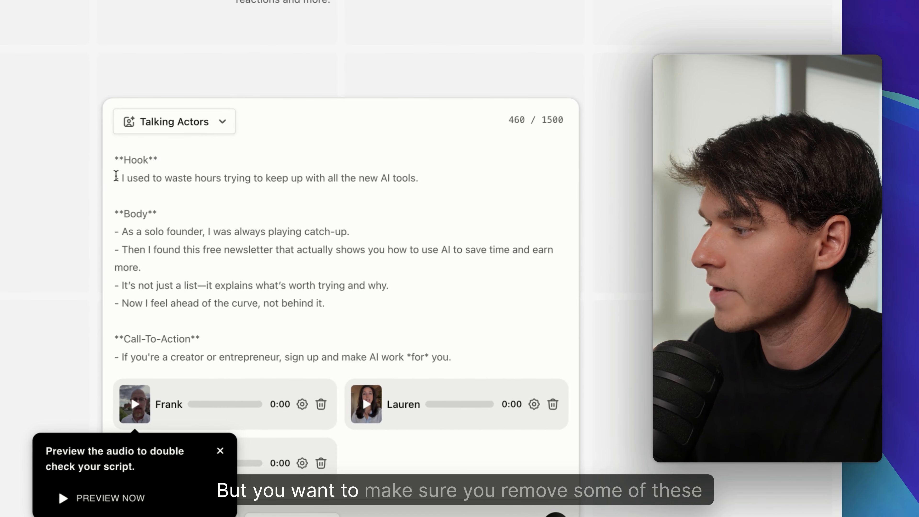
{"action": "key", "text": "BackSpace"}
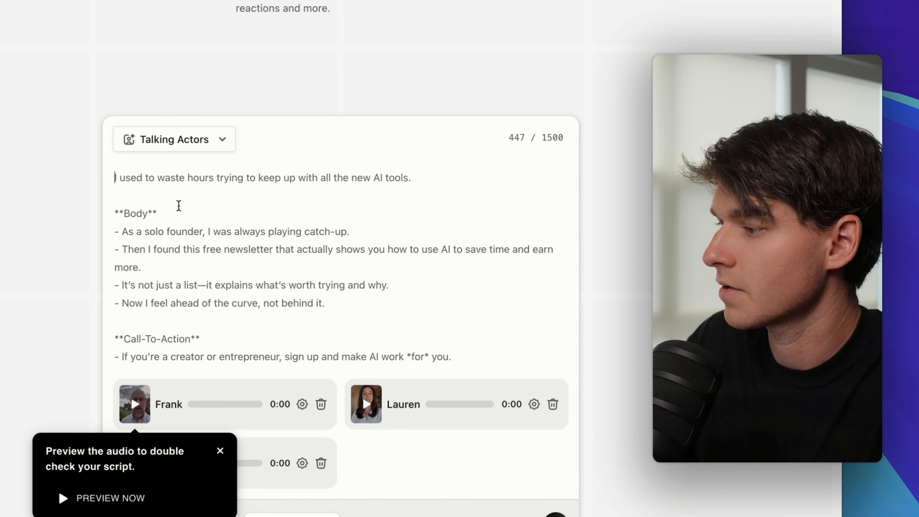
{"action": "key", "text": "BackSpace"}
{"action": "left_click", "coordinate": [122, 230]}
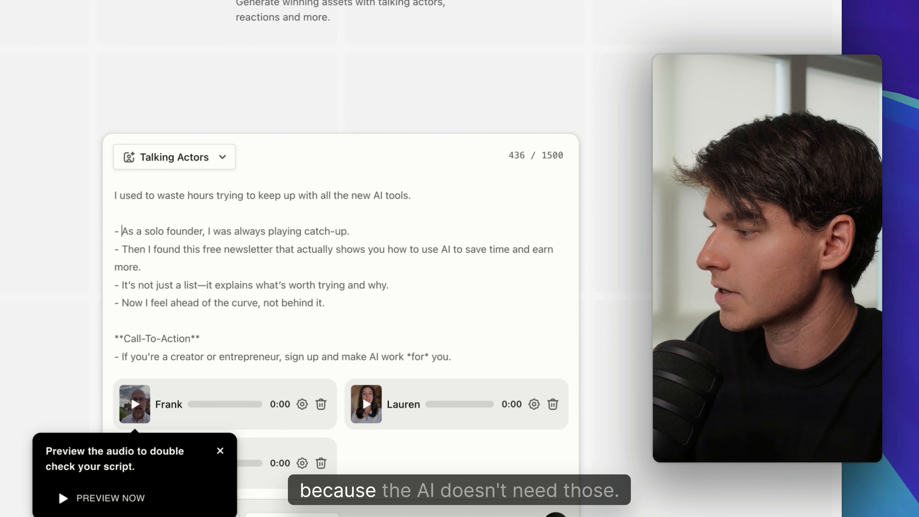
{"action": "key", "text": "BackSpace"}
{"action": "key", "text": "BackSpace"}
{"action": "key", "text": "BackSpace"}
Step: Remove the leading dashes from the remaining body lines, from "Then I found" to "Now I feel ahead of the curve"
{"action": "left_click", "coordinate": [122, 249]}
{"action": "key", "text": "BackSpace"}
{"action": "key", "text": "BackSpace"}
{"action": "key", "text": "BackSpace"}
{"action": "key", "text": "BackSpace"}
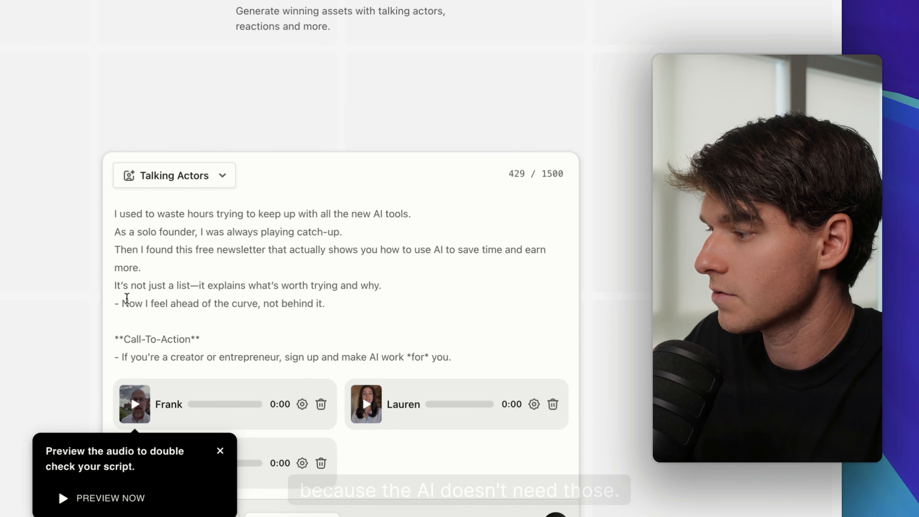
{"action": "left_click", "coordinate": [123, 303]}
{"action": "key", "text": "BackSpace"}
{"action": "key", "text": "BackSpace"}
Step: Delete the Call-To-Action heading and reword the script to name the newsletter Accelerant and close with "join now for free"
{"action": "left_click_drag", "start_coordinate": [210, 339], "coordinate": [96, 349]}
{"action": "key", "text": "BackSpace"}
{"action": "key", "text": "BackSpace"}
{"action": "key", "text": "BackSpace"}
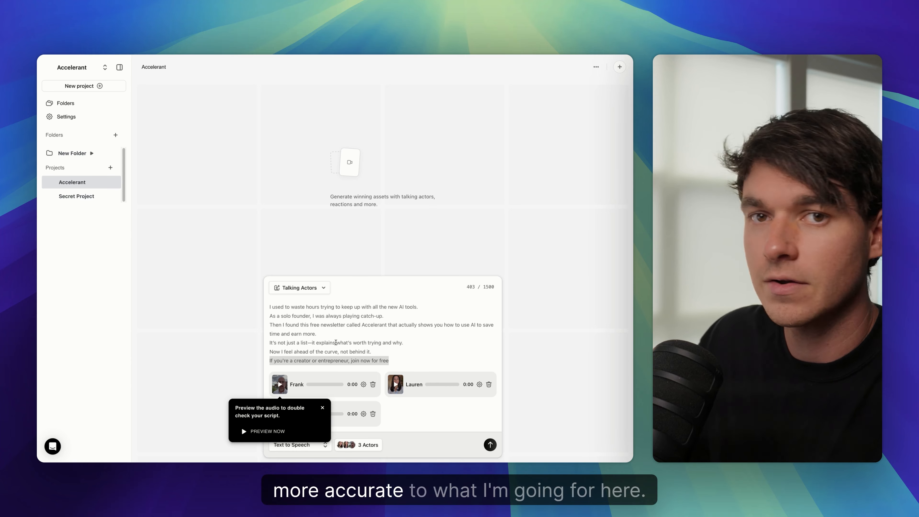
{"action": "left_click", "coordinate": [371, 353]}
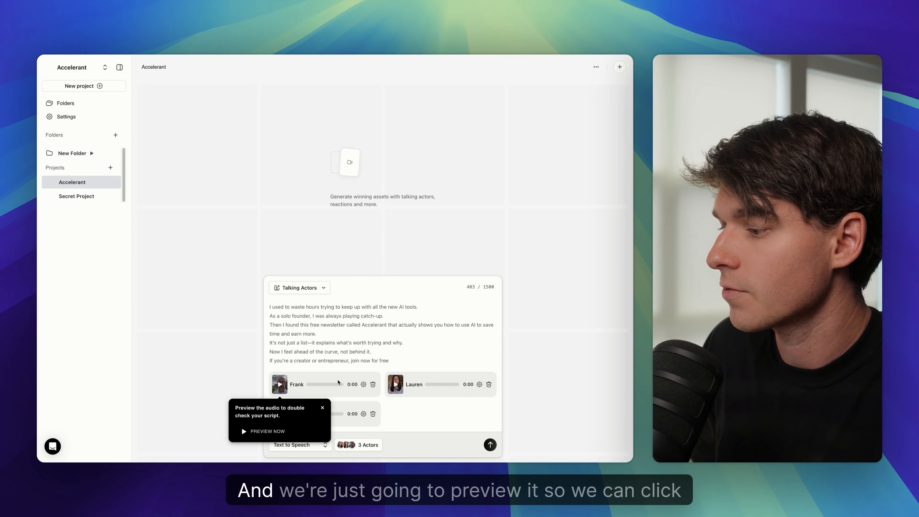
Step: Preview the actors' voice-over audio, and generate the videos for all three actors
{"action": "left_click", "coordinate": [242, 432]}
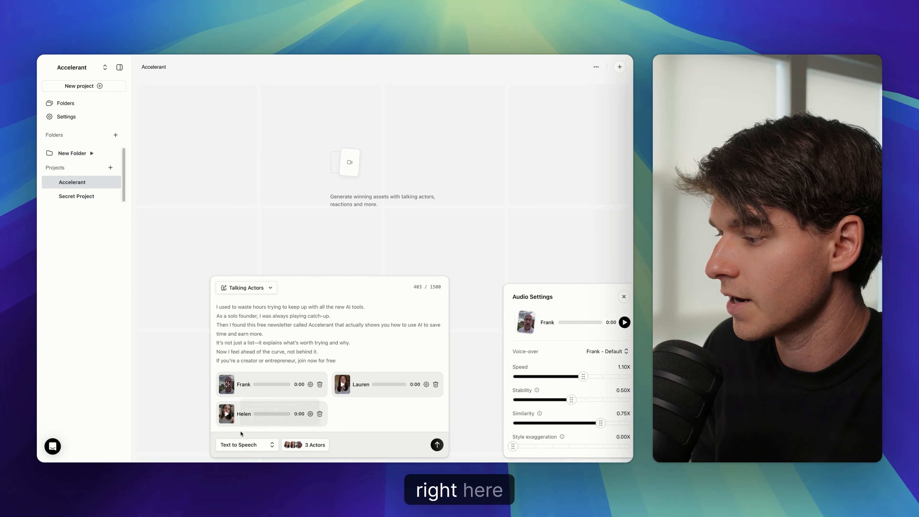
{"action": "left_click", "coordinate": [547, 319]}
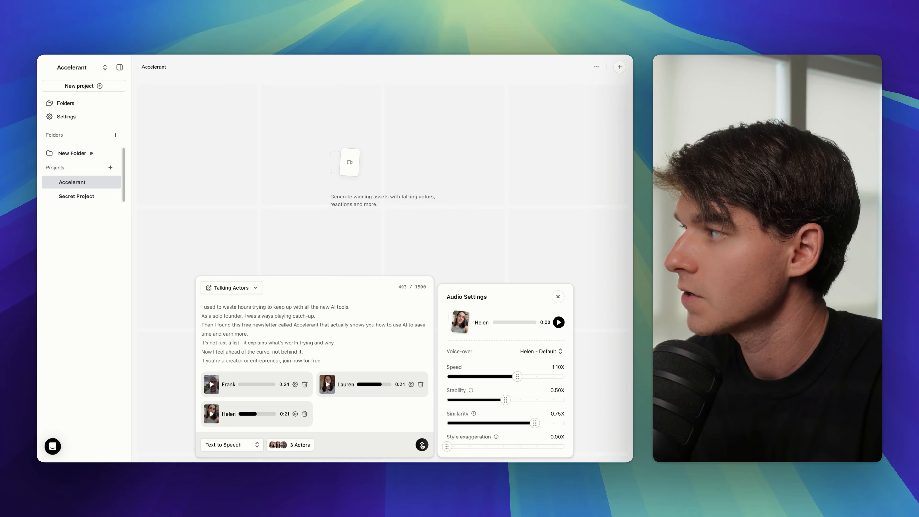
{"action": "left_click", "coordinate": [422, 445]}
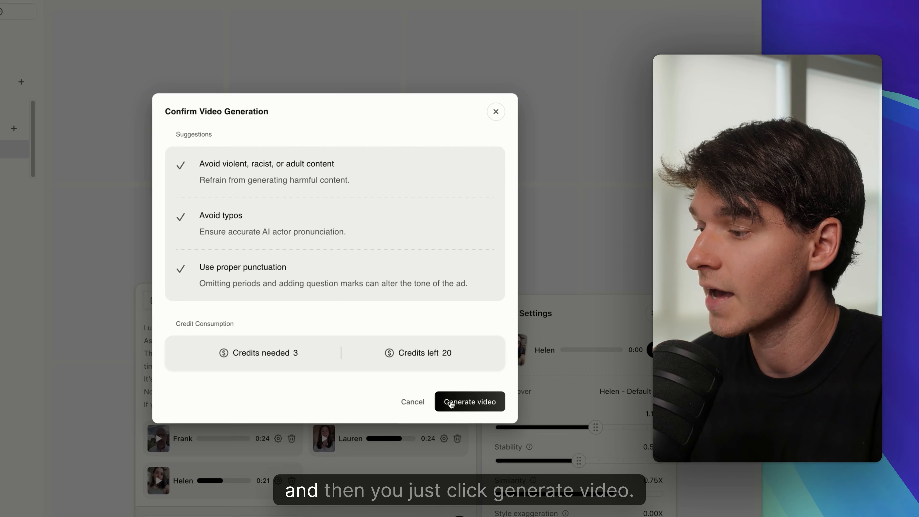
{"action": "left_click", "coordinate": [467, 404]}
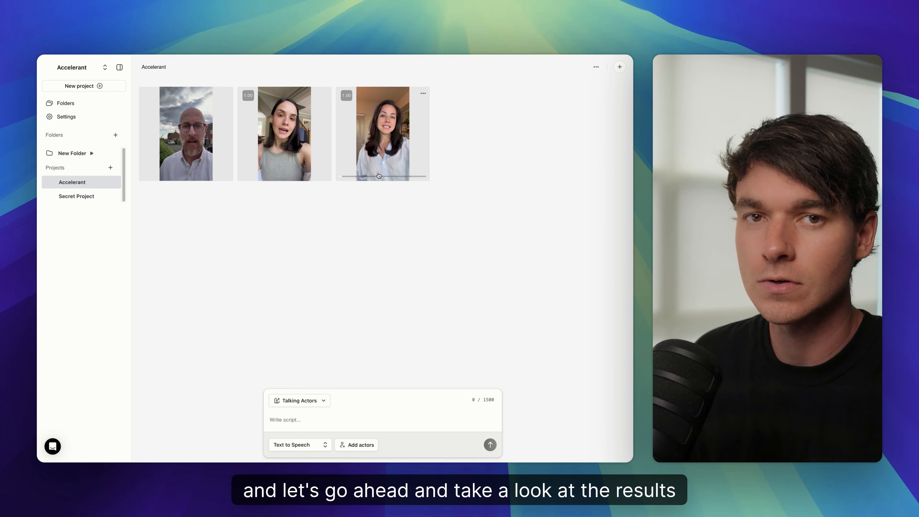
Step: Watch the generated videos of Lauren and Helen, and close each player
{"action": "left_click", "coordinate": [362, 167]}
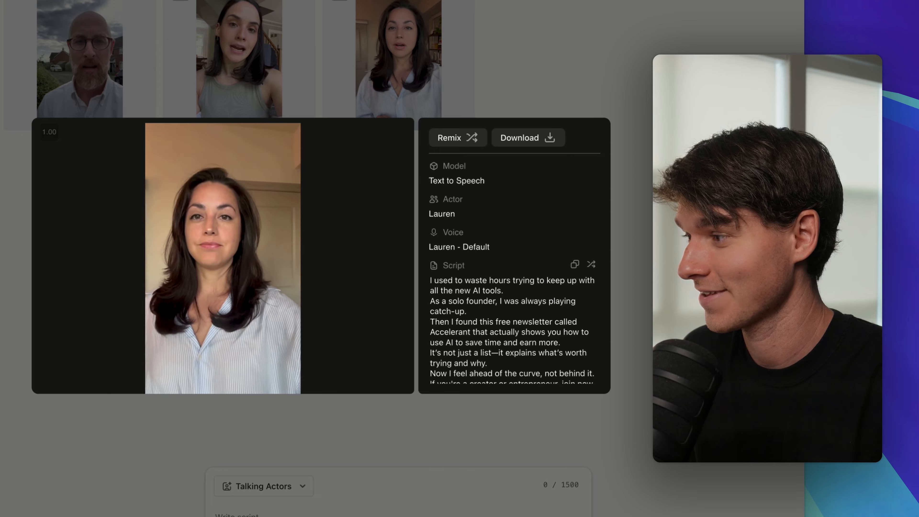
{"action": "key", "text": "Escape"}
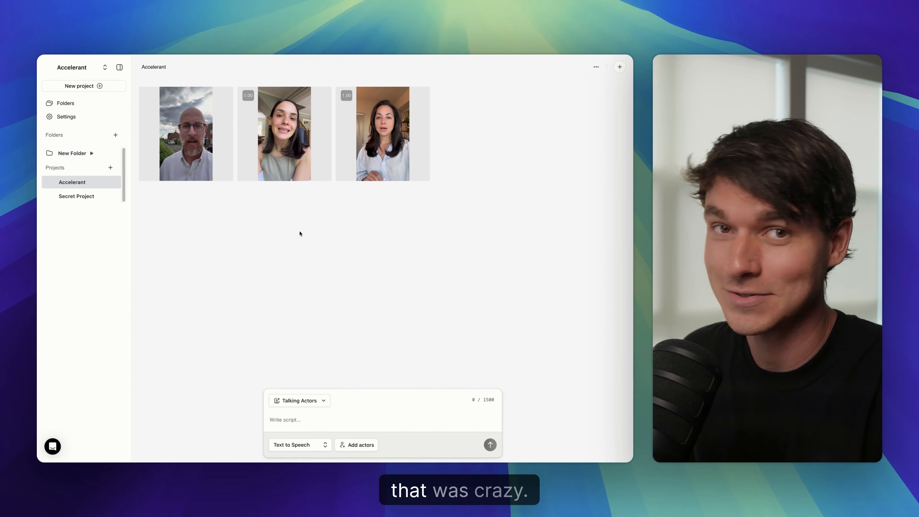
{"action": "left_click", "coordinate": [279, 152]}
{"action": "left_click", "coordinate": [165, 328]}
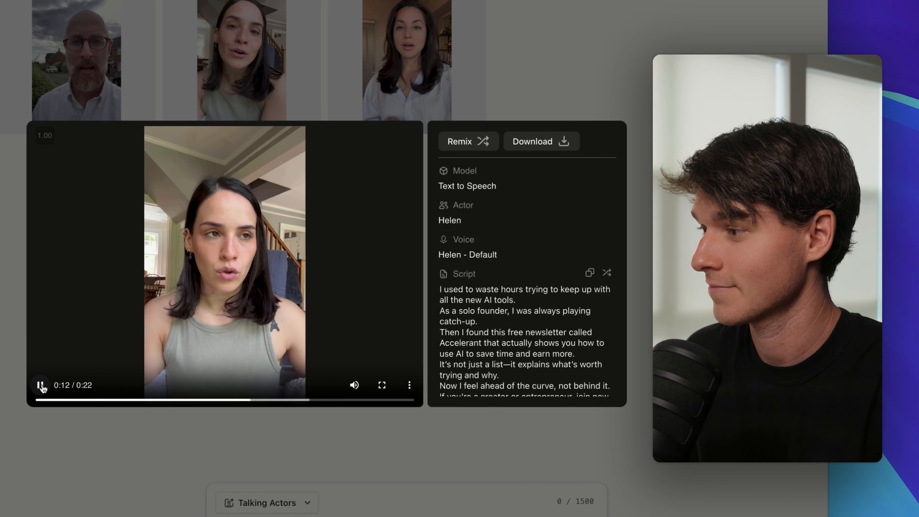
{"action": "left_click", "coordinate": [40, 386]}
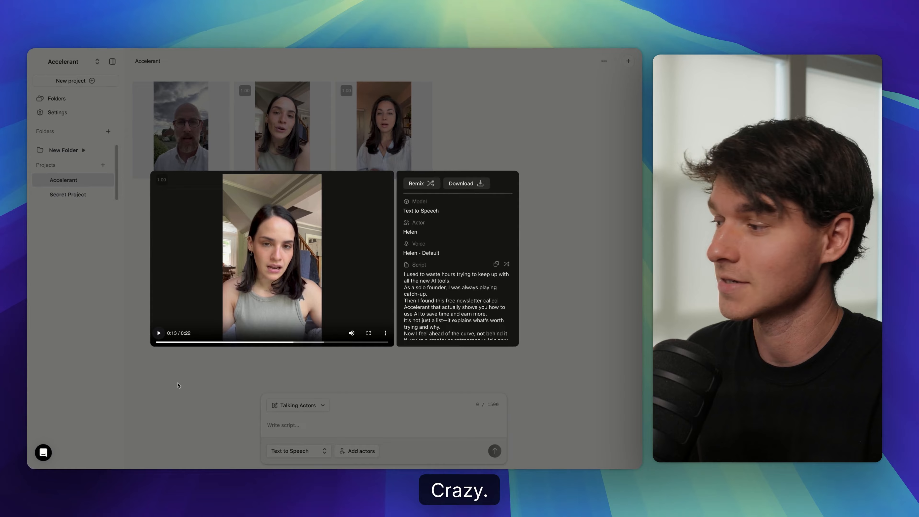
{"action": "left_click", "coordinate": [177, 385]}
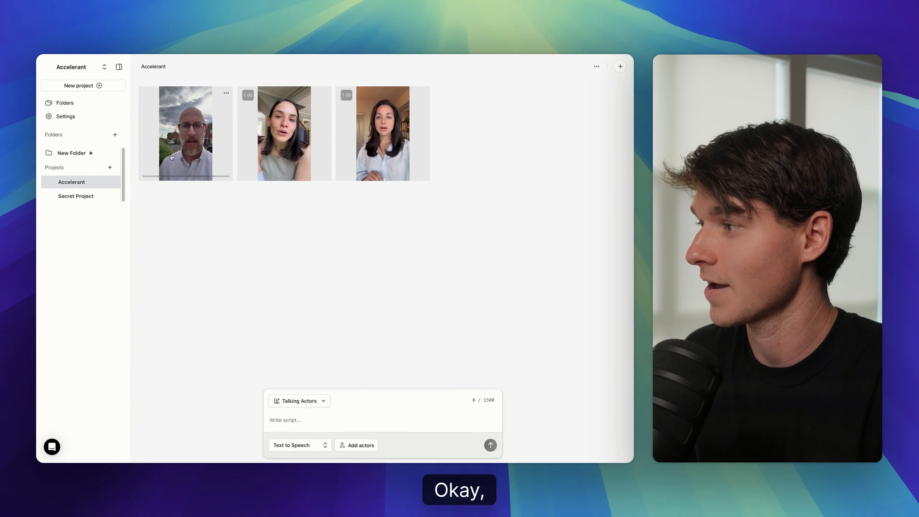
Step: Play the generated video of the bearded male actor
{"action": "left_click", "coordinate": [181, 126]}
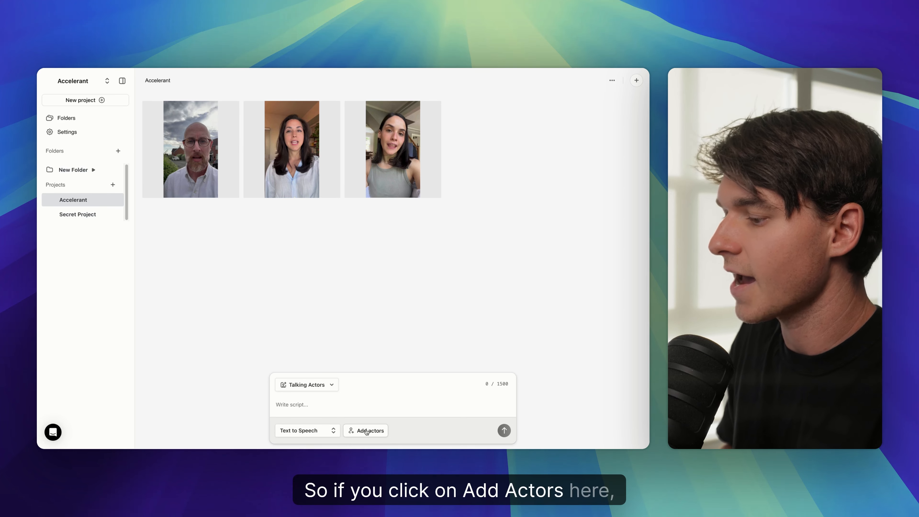
Step: Start a new custom AI actor and upload IMG_9764.jpg as its starting frame
{"action": "left_click", "coordinate": [371, 431]}
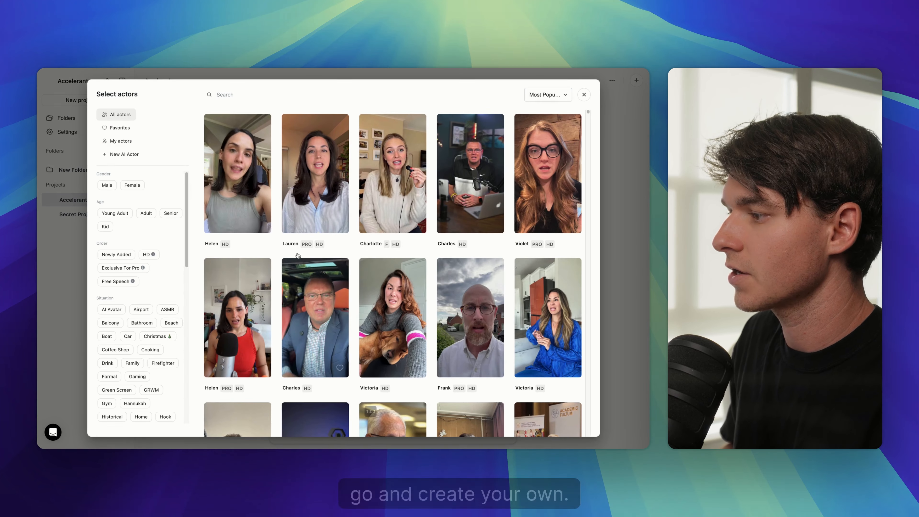
{"action": "left_click", "coordinate": [134, 156]}
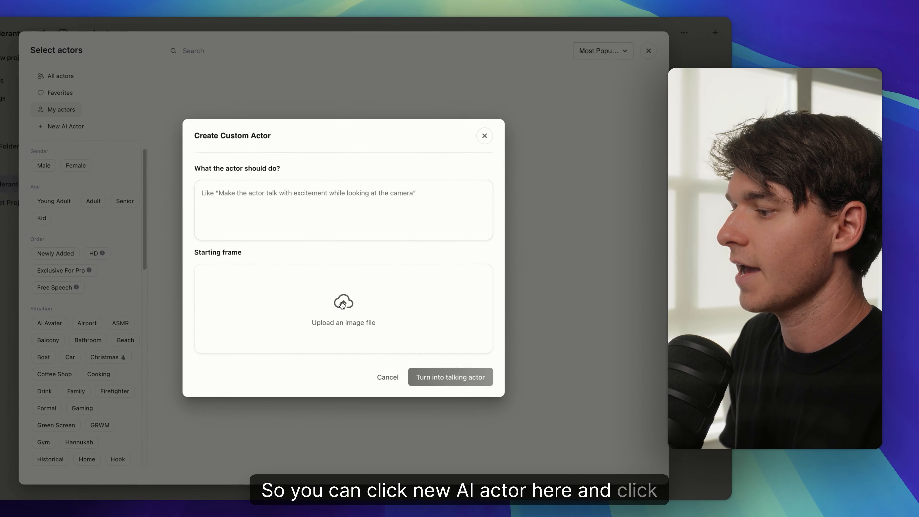
{"action": "left_click", "coordinate": [328, 295]}
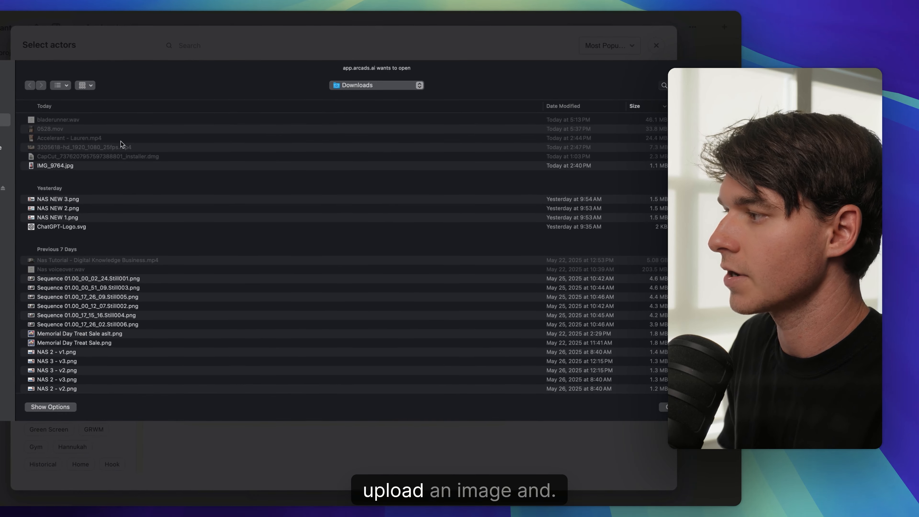
{"action": "left_click", "coordinate": [129, 189]}
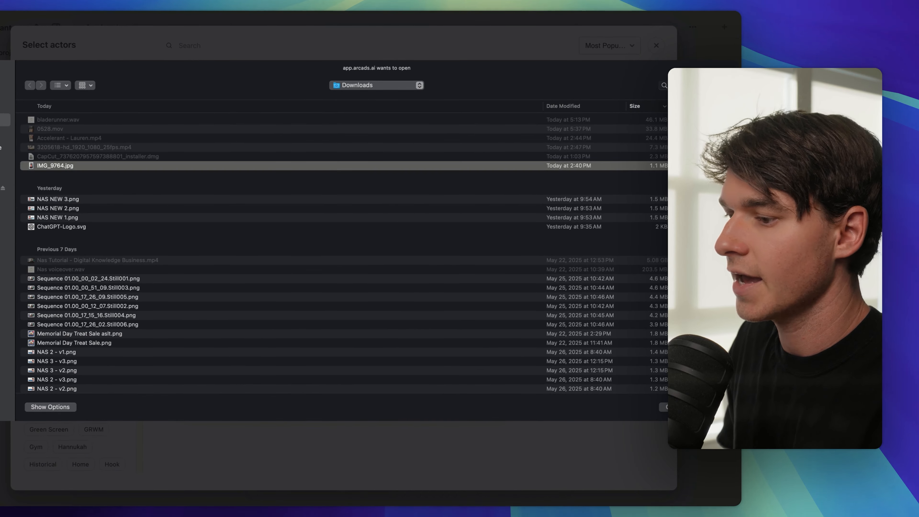
{"action": "left_click", "coordinate": [702, 407]}
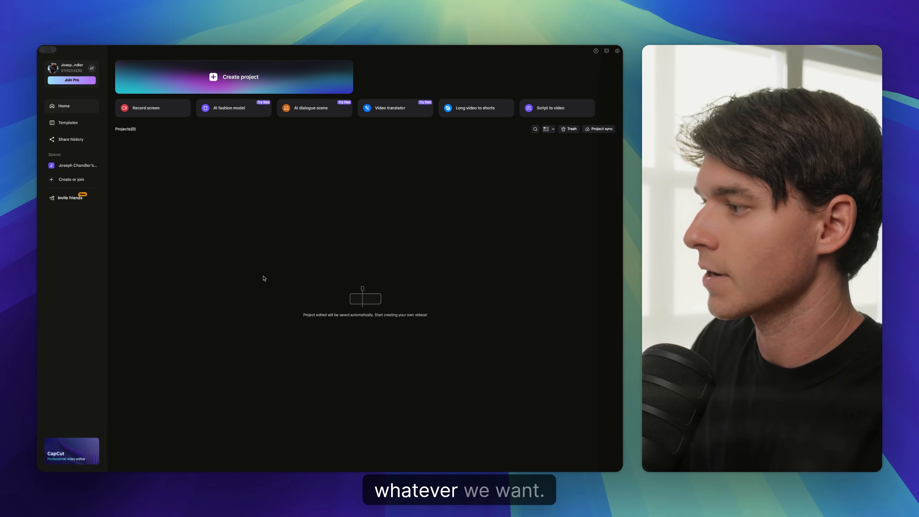
Step: Switch to CapCut, create a new project and place the Accelerant - Lauren.mp4 video on the timeline
{"action": "left_click", "coordinate": [233, 74]}
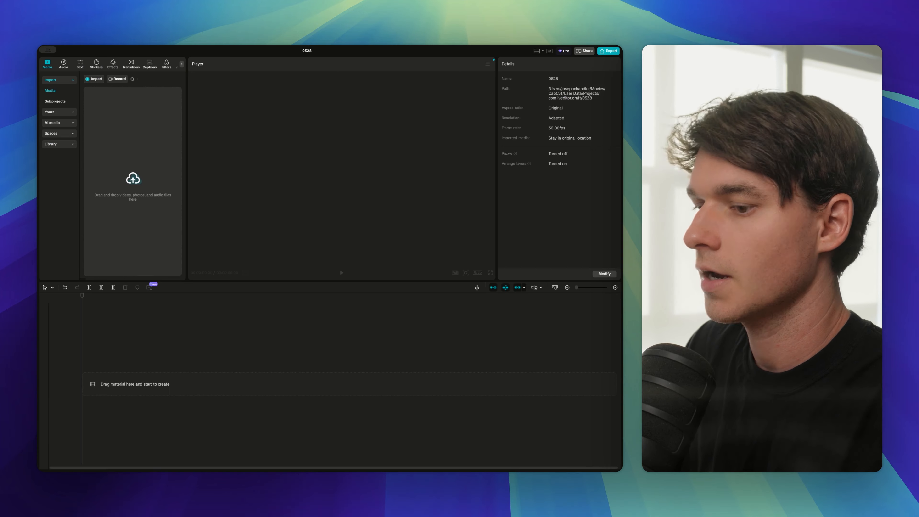
{"action": "left_click_drag", "start_coordinate": [149, 374], "coordinate": [149, 375]}
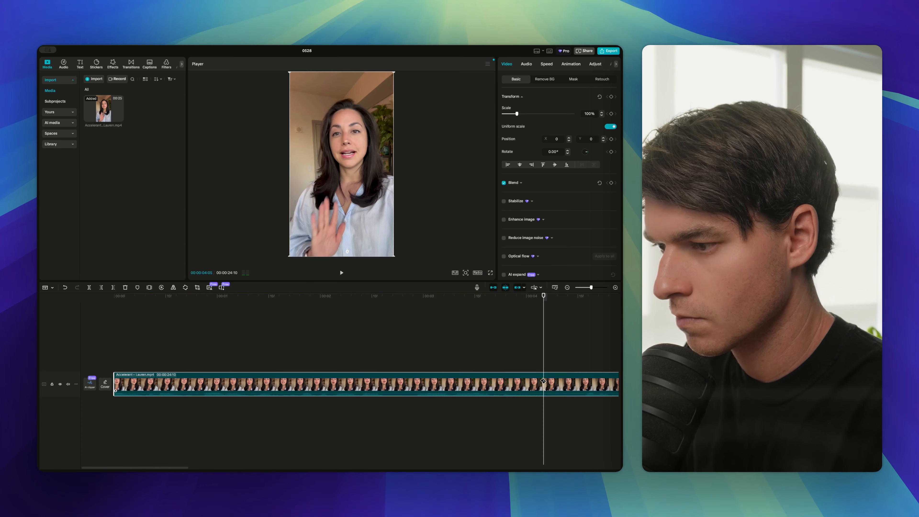
Step: Play through the Lauren video, split it at the pauses between sentences and remove the gaps
{"action": "left_click", "coordinate": [583, 380]}
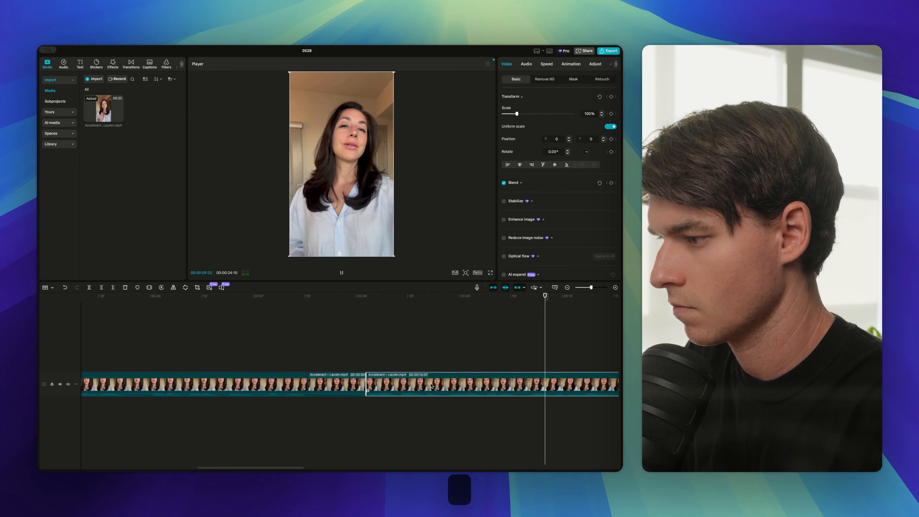
{"action": "key", "text": "space"}
{"action": "key", "text": "space"}
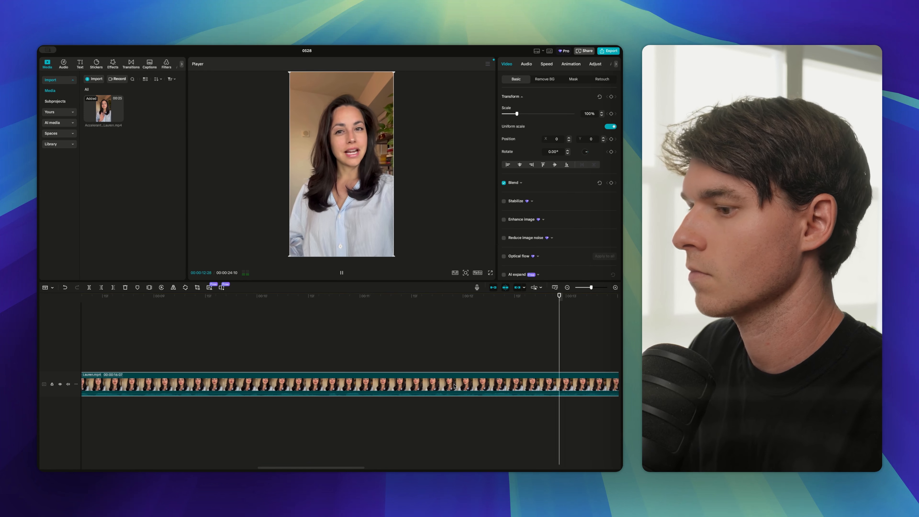
{"action": "key", "text": "space"}
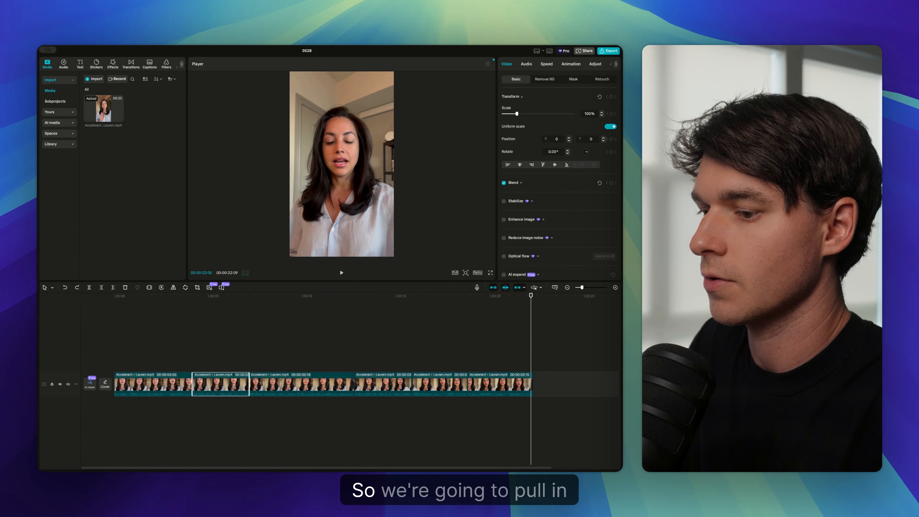
Step: Import bladerunner.wav as background music and align it with the start of the timeline
{"action": "key", "text": "super+v"}
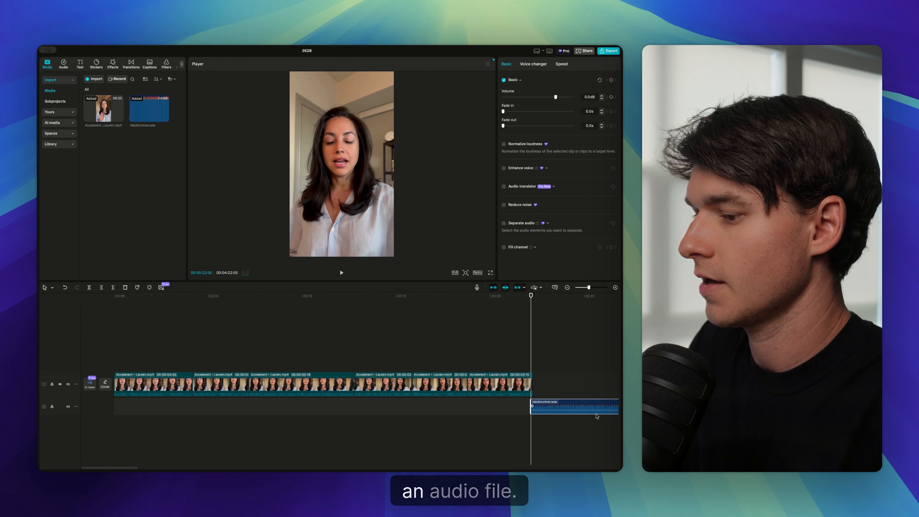
{"action": "left_click_drag", "start_coordinate": [601, 405], "coordinate": [184, 404]}
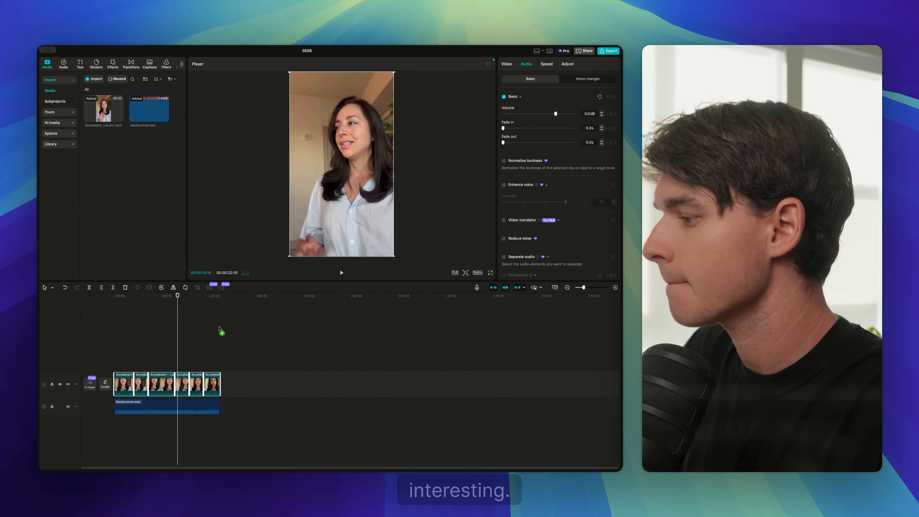
Step: Add the Accelerant landing-page screenshot beneath the third Lauren clip and arrange a split screen, with Lauren in the lower half and the scaled-down page above
{"action": "left_click_drag", "start_coordinate": [219, 333], "coordinate": [160, 360]}
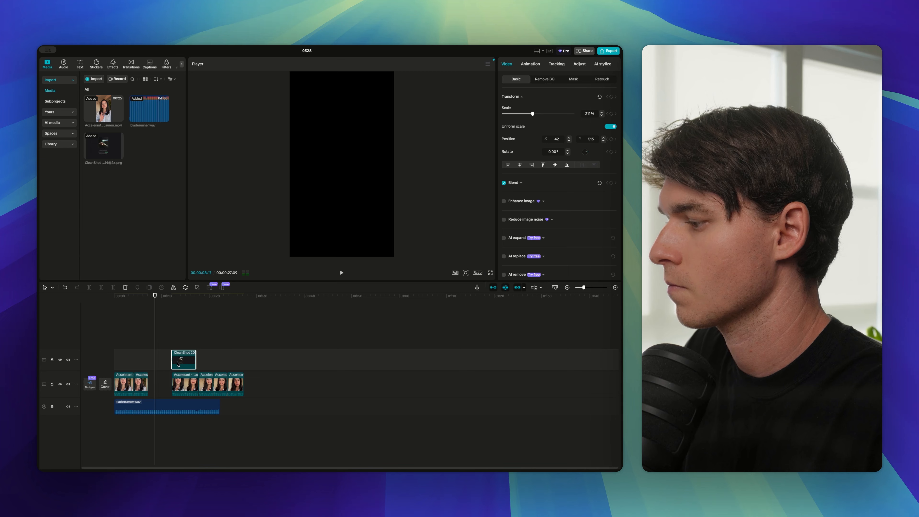
{"action": "left_click_drag", "start_coordinate": [180, 362], "coordinate": [158, 365]}
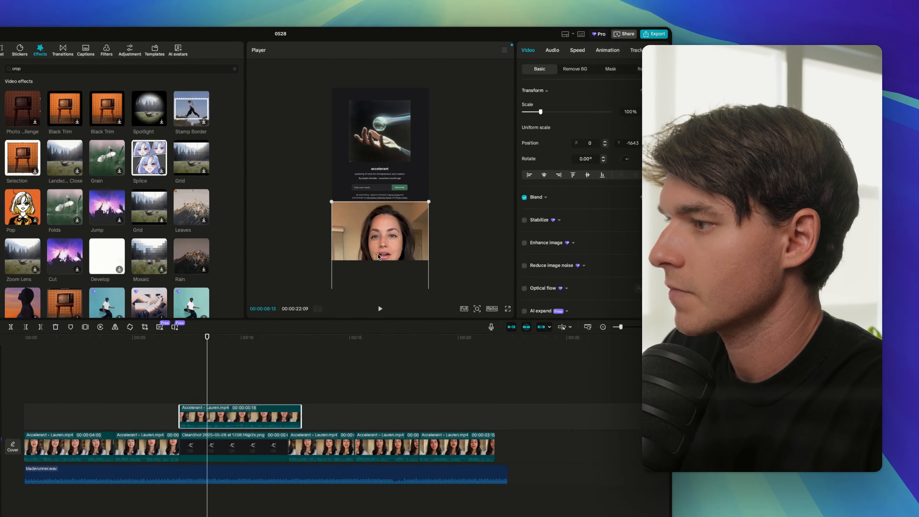
{"action": "left_click_drag", "start_coordinate": [387, 227], "coordinate": [388, 212]}
{"action": "left_click_drag", "start_coordinate": [362, 286], "coordinate": [362, 276]}
{"action": "left_click", "coordinate": [362, 135]}
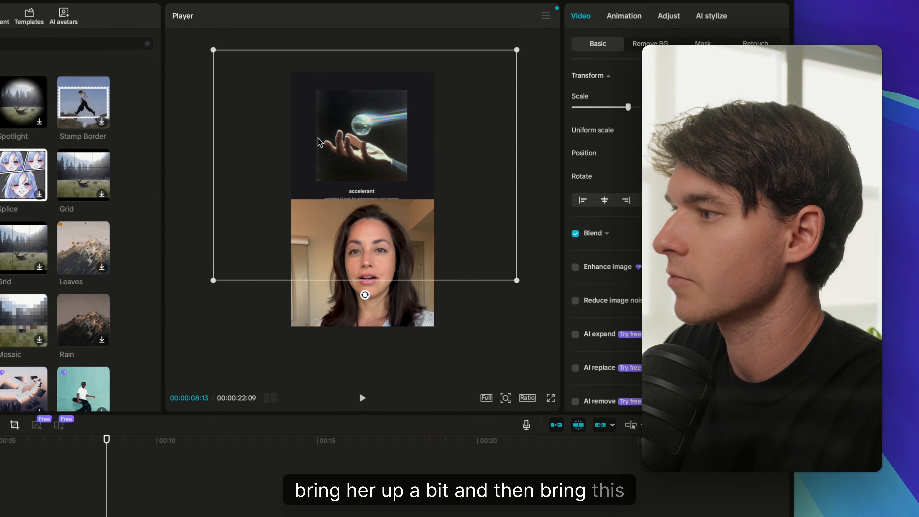
{"action": "left_click_drag", "start_coordinate": [213, 280], "coordinate": [253, 250]}
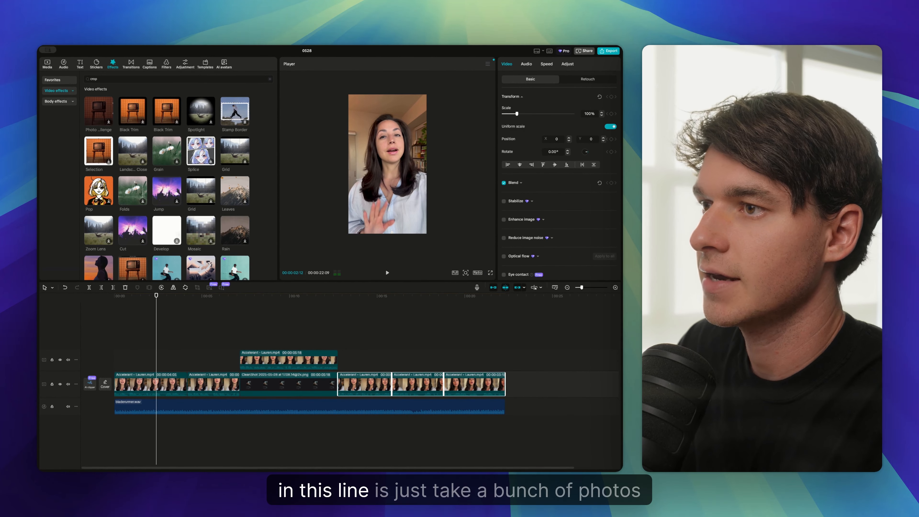
Step: Import three AI news article screenshots and stack them above the opening Lauren clip on the timeline
{"action": "left_click_drag", "start_coordinate": [124, 364], "coordinate": [171, 344]}
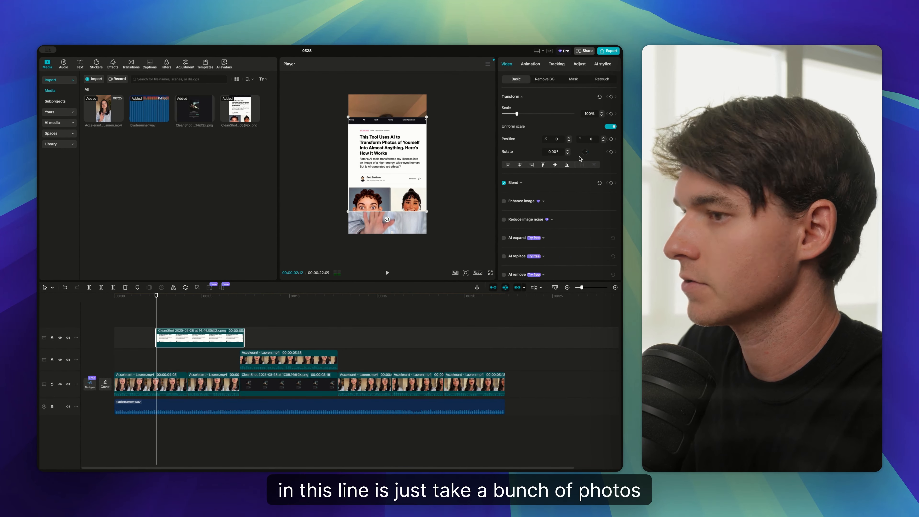
{"action": "left_click_drag", "start_coordinate": [387, 306], "coordinate": [188, 326]}
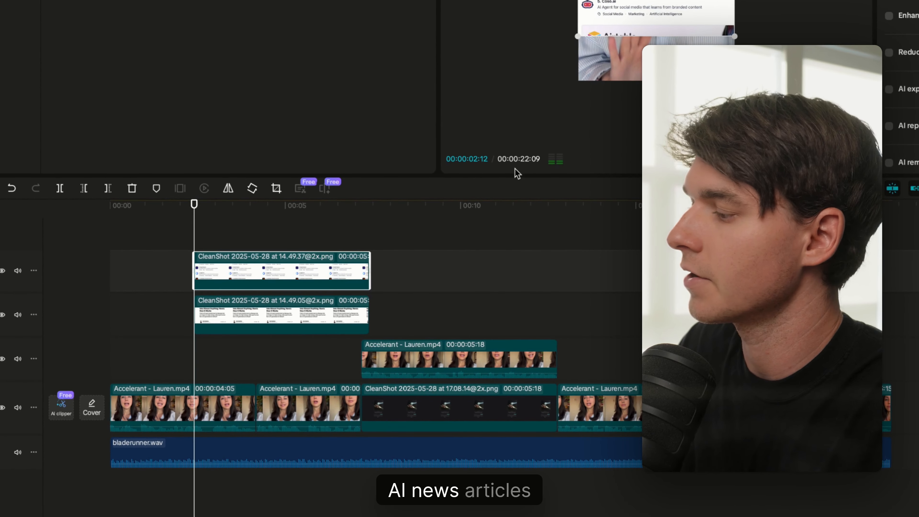
{"action": "left_click_drag", "start_coordinate": [281, 252], "coordinate": [286, 251]}
Step: Shorten the three article screenshots and line them up end to end on one track over the first Lauren clip
{"action": "left_click_drag", "start_coordinate": [226, 367], "coordinate": [140, 410]}
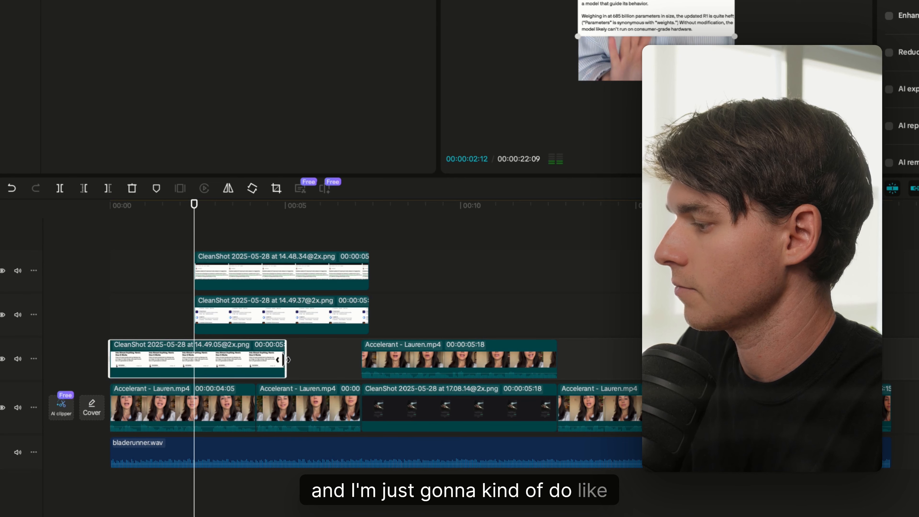
{"action": "left_click_drag", "start_coordinate": [283, 360], "coordinate": [167, 364]}
{"action": "left_click_drag", "start_coordinate": [242, 323], "coordinate": [211, 321]}
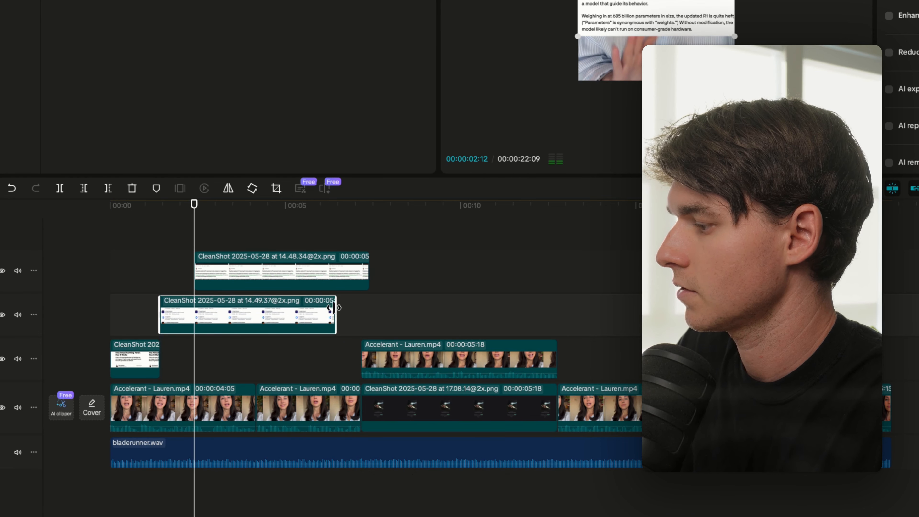
{"action": "left_click_drag", "start_coordinate": [333, 307], "coordinate": [247, 307]}
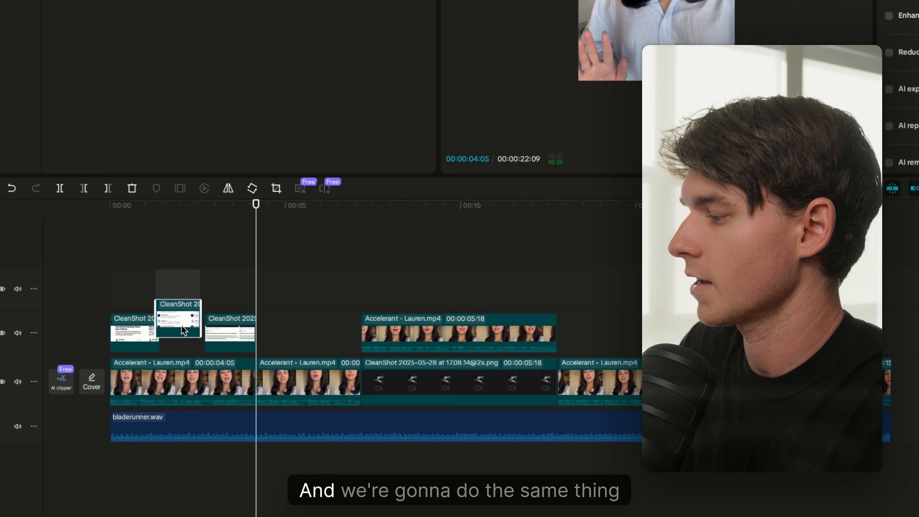
{"action": "left_click_drag", "start_coordinate": [178, 301], "coordinate": [181, 326]}
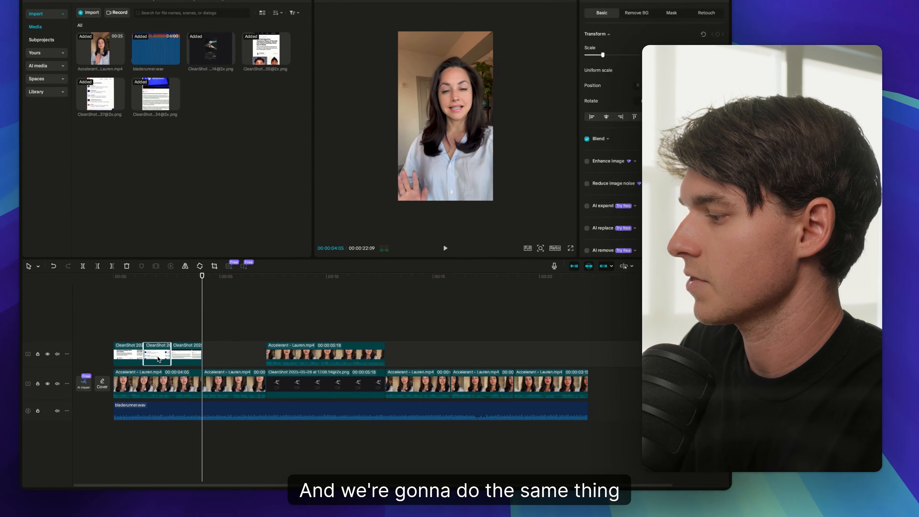
{"action": "left_click", "coordinate": [185, 328]}
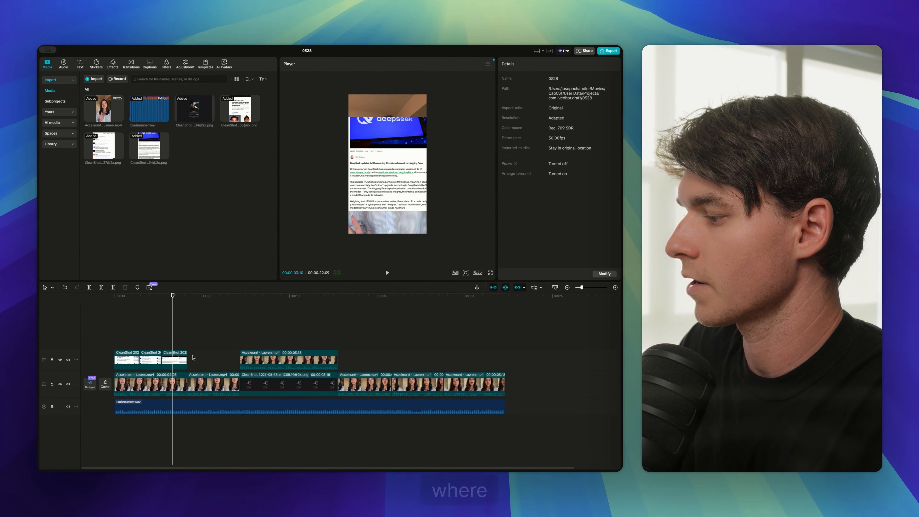
Step: Put the first Lauren clip on the track above the three article screenshots and align the music with the timeline start
{"action": "mouse_move", "coordinate": [165, 371]}
{"action": "left_mouse_down"}
{"action": "mouse_move", "coordinate": [156, 359]}
{"action": "mouse_move", "coordinate": [154, 377]}
{"action": "left_mouse_up"}
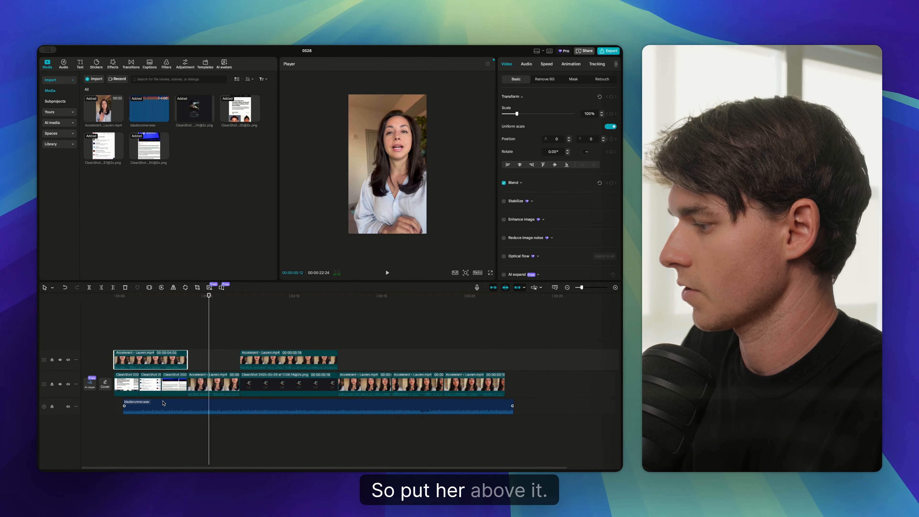
{"action": "left_click_drag", "start_coordinate": [164, 403], "coordinate": [155, 403]}
Step: Crop the first Lauren clip and move it to the lower half of the frame, and reposition the first article screenshot above her
{"action": "left_click", "coordinate": [105, 299]}
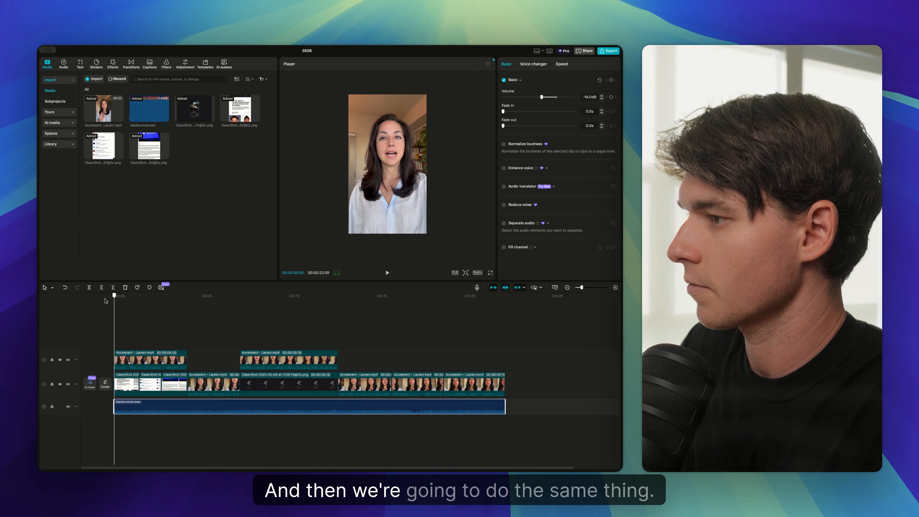
{"action": "left_click", "coordinate": [390, 225]}
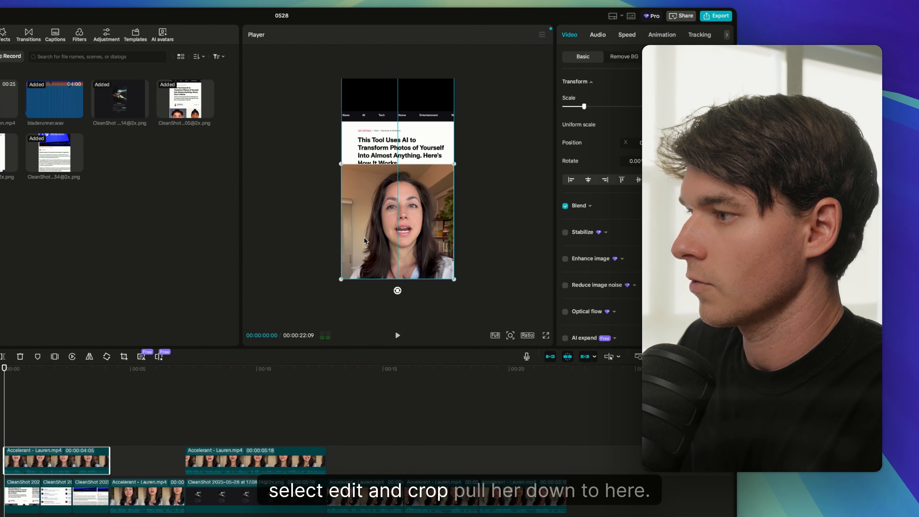
{"action": "left_click_drag", "start_coordinate": [363, 232], "coordinate": [364, 249]}
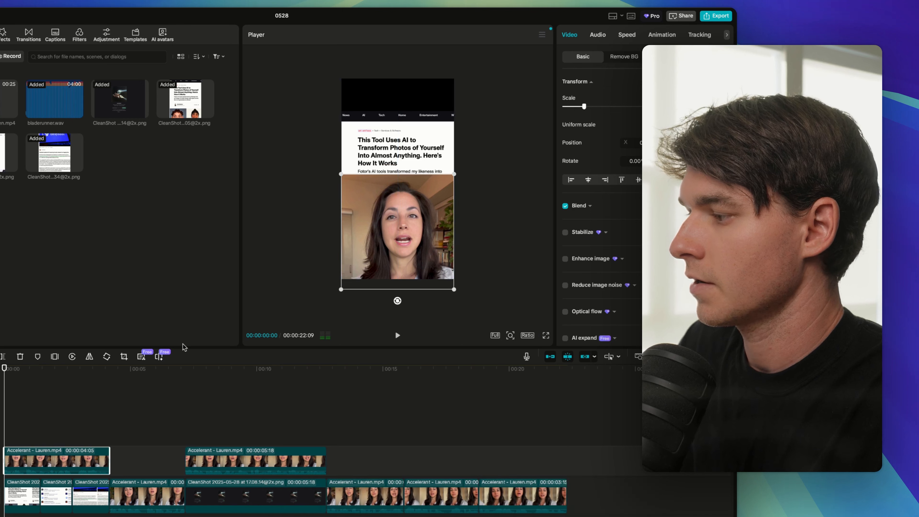
{"action": "left_click", "coordinate": [340, 180]}
{"action": "left_click_drag", "start_coordinate": [379, 158], "coordinate": [382, 139]}
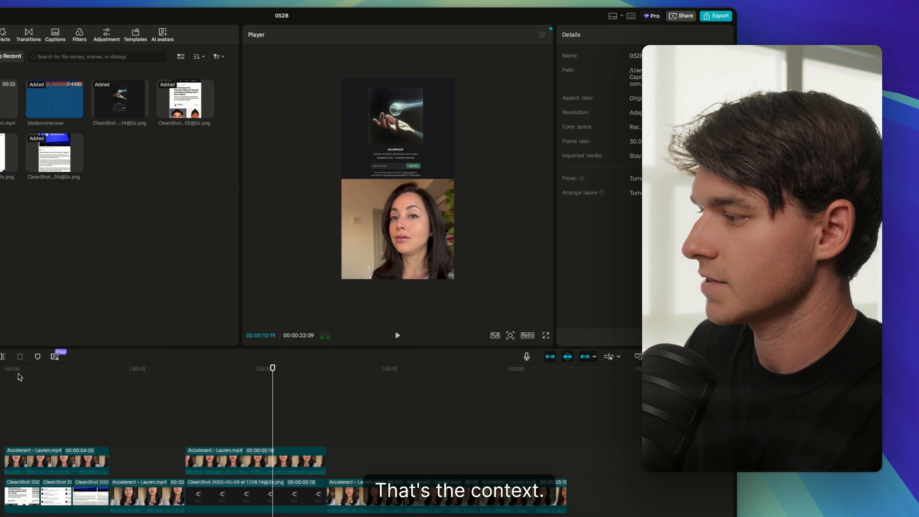
Step: Play the edited video from the start to check the split-screen sections
{"action": "left_click", "coordinate": [18, 373]}
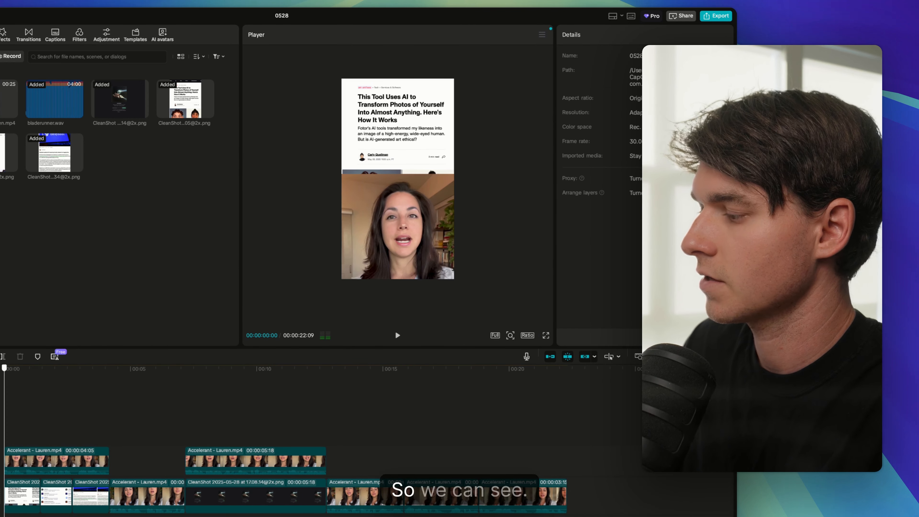
{"action": "key", "text": "space"}
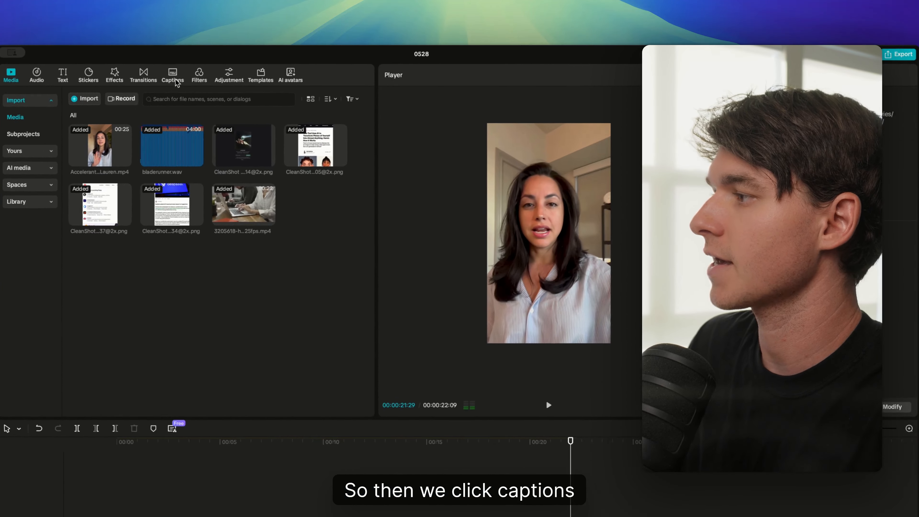
Step: Generate English auto captions for the video and move all of them up to the middle of the frame
{"action": "left_click", "coordinate": [149, 65]}
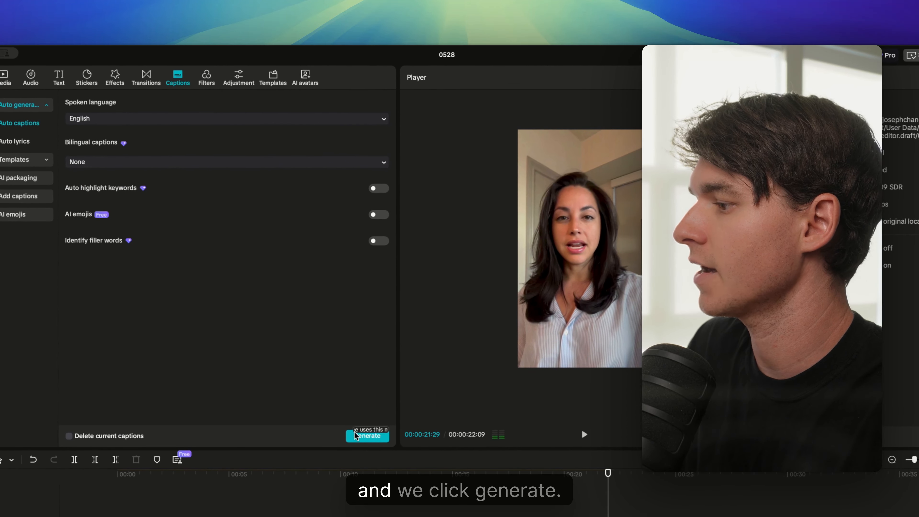
{"action": "left_click", "coordinate": [367, 435]}
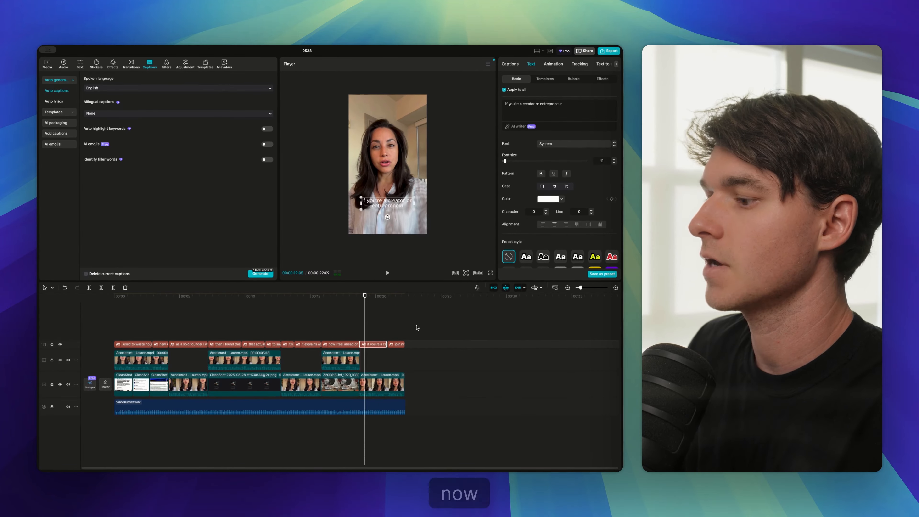
{"action": "left_click", "coordinate": [115, 344]}
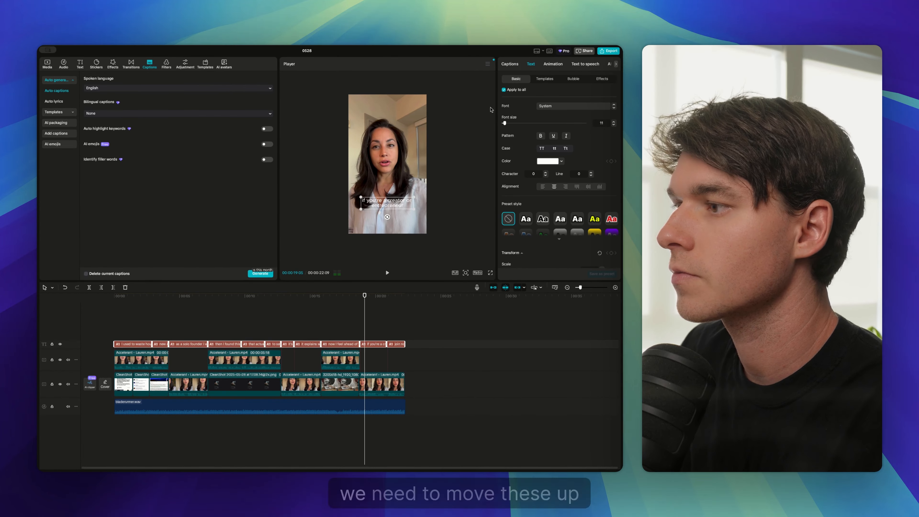
{"action": "left_click_drag", "start_coordinate": [391, 192], "coordinate": [391, 168]}
{"action": "left_click_drag", "start_coordinate": [377, 299], "coordinate": [115, 301]}
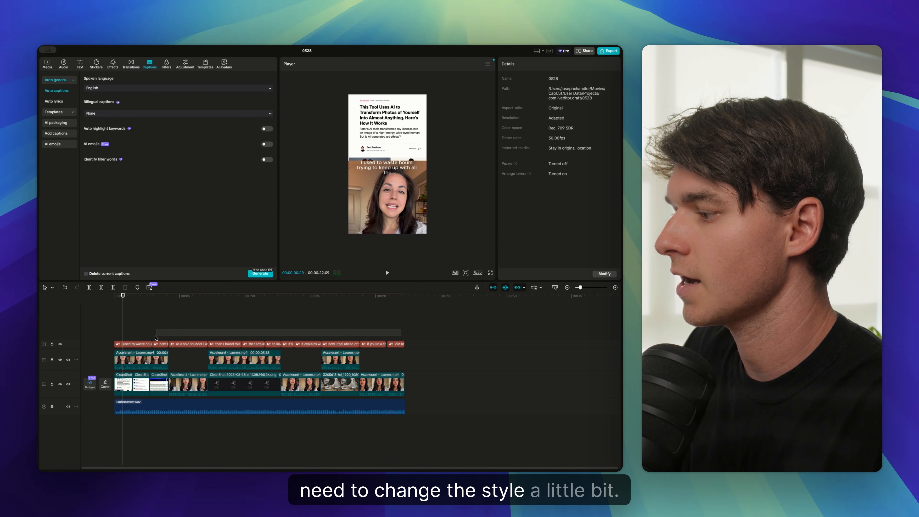
Step: Select all the captions and apply the preset style with white text and a black outline
{"action": "left_click_drag", "start_coordinate": [155, 338], "coordinate": [138, 343]}
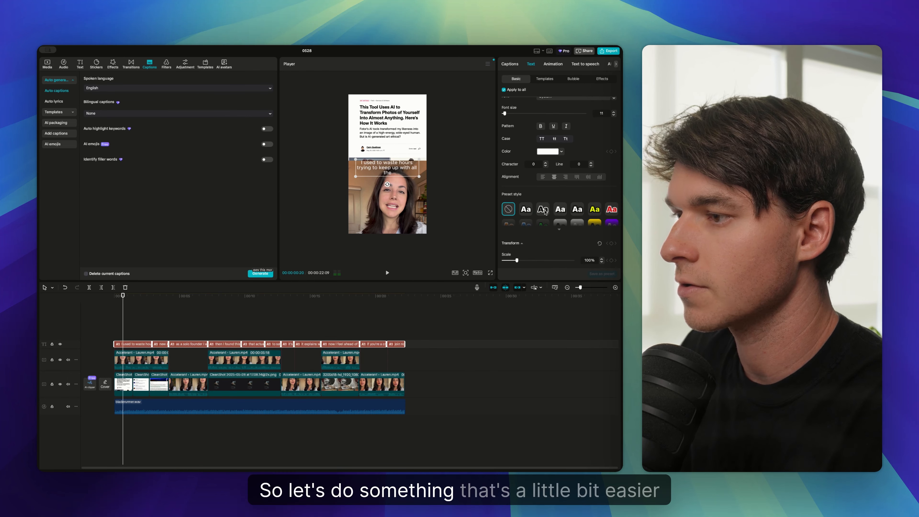
{"action": "left_click", "coordinate": [553, 64]}
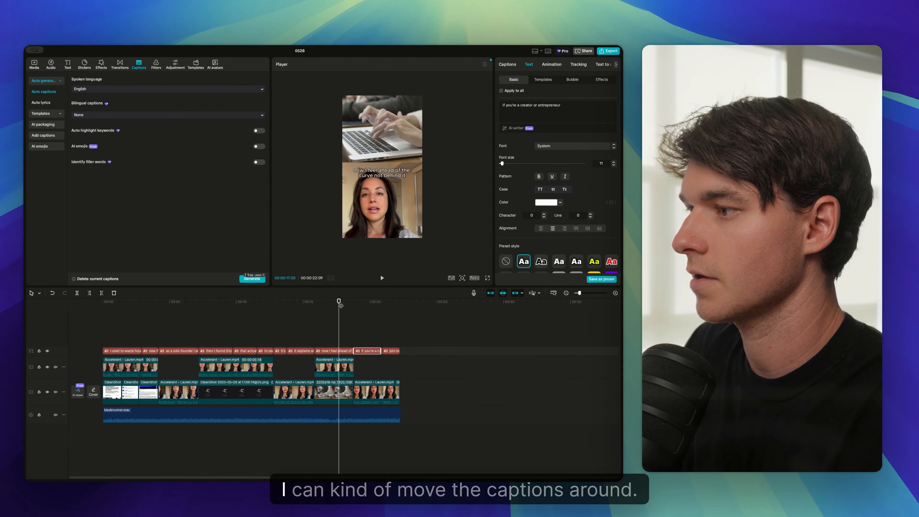
Step: Compare caption placement in the last split-screen and full-screen sections, and play the finished video from the start
{"action": "left_click", "coordinate": [364, 306]}
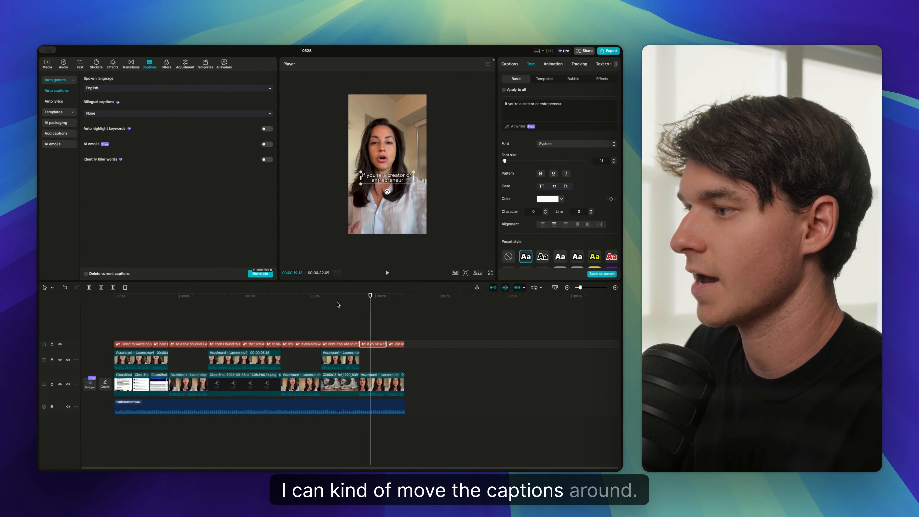
{"action": "left_click", "coordinate": [332, 311]}
{"action": "left_click", "coordinate": [358, 311]}
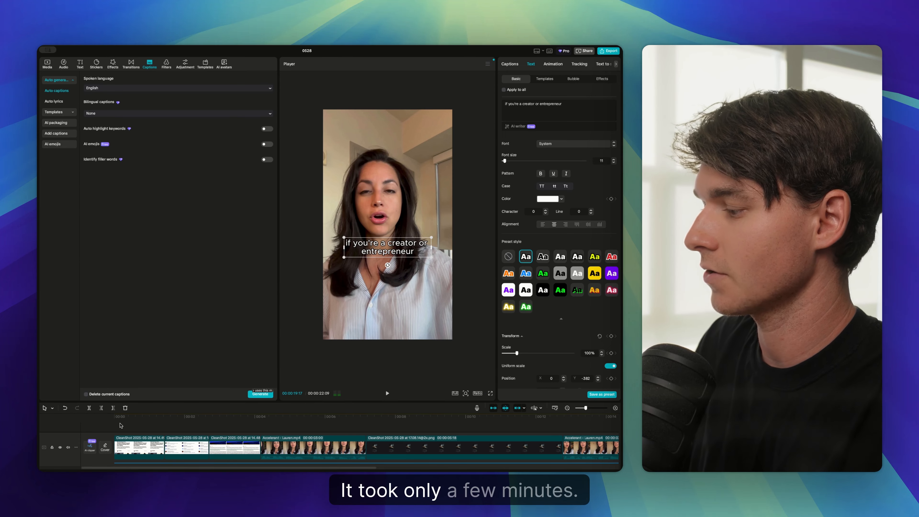
{"action": "left_click", "coordinate": [121, 425]}
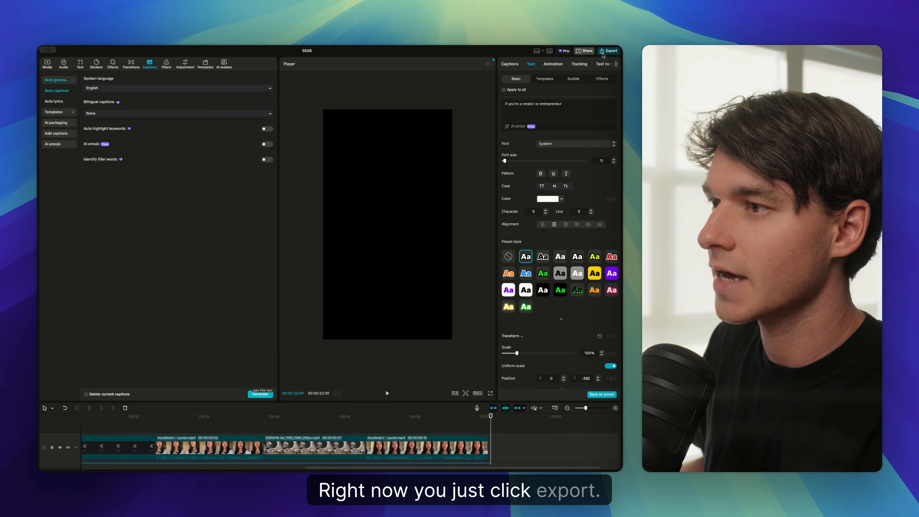
Step: Export the video as 0528 at 1080P and 30fps in mov format with the H.264 codec
{"action": "left_click", "coordinate": [609, 51]}
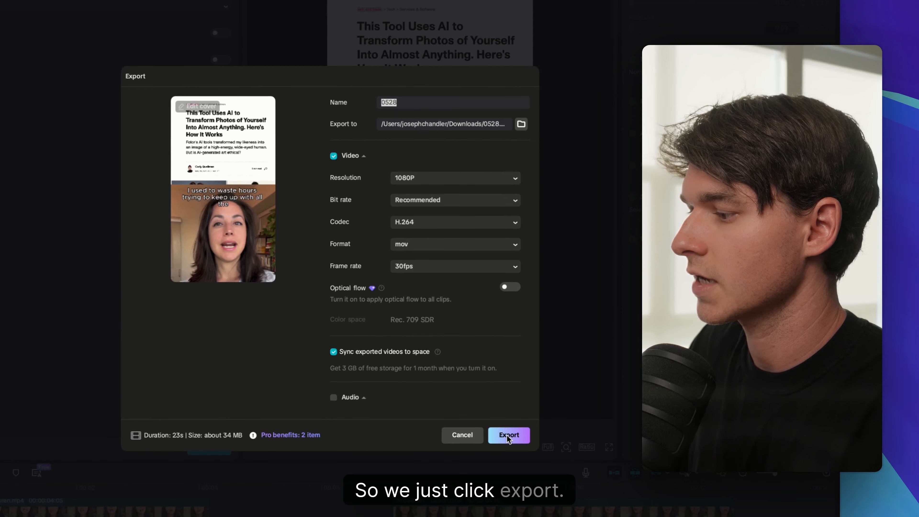
{"action": "left_click", "coordinate": [508, 435]}
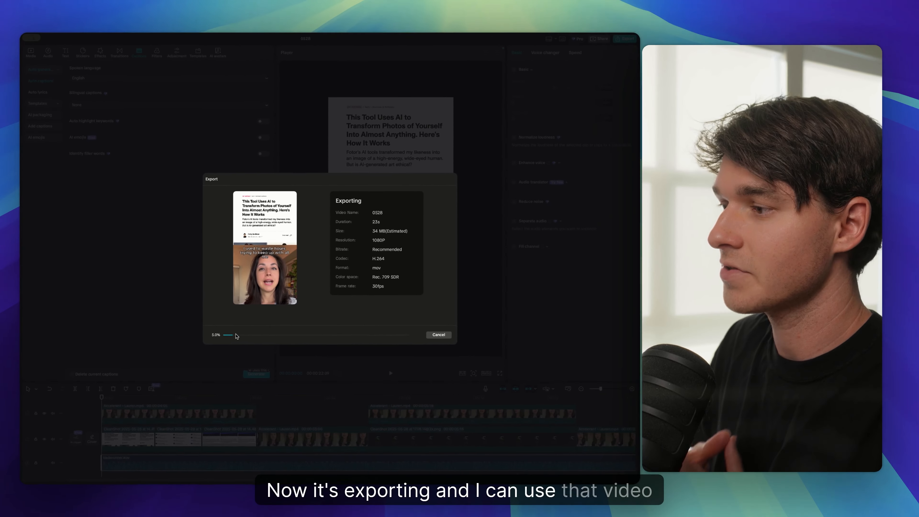